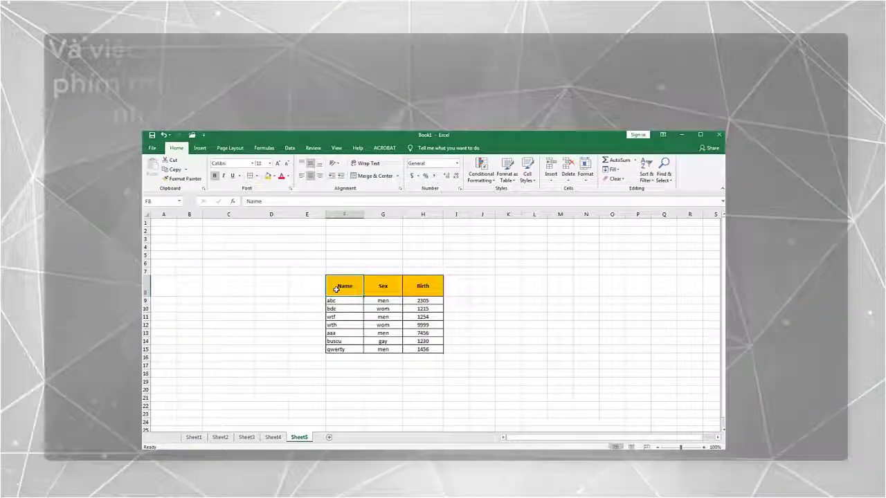
# Jump from the Name header in F8 to the far end of row 8 and back to cell A8.
pyautogui.hotkey('ctrl', 'Right')
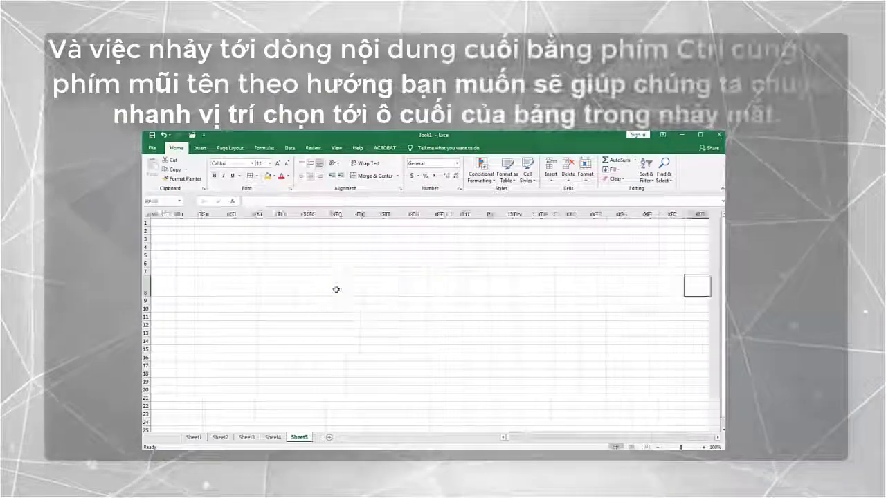
pyautogui.hotkey('ctrl', 'Left')
pyautogui.hotkey('ctrl', 'Left')
pyautogui.hotkey('ctrl', 'Left')
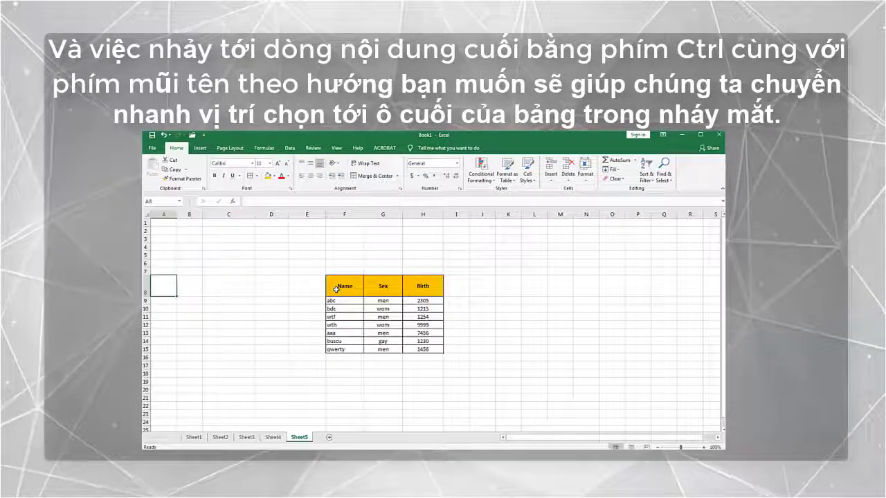
# Jump back and forth between the last and first cells of column A, finishing five cells below A1.
pyautogui.hotkey('ctrl', 'Down')
pyautogui.hotkey('ctrl', 'Up')
pyautogui.hotkey('ctrl', 'Down')
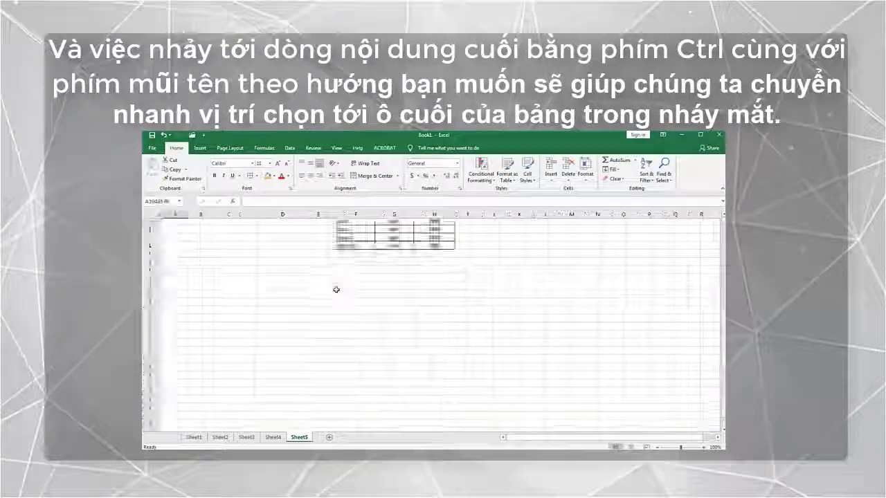
pyautogui.hotkey('ctrl', 'Up')
pyautogui.hotkey('ctrl', 'Down')
pyautogui.hotkey('ctrl', 'Up')
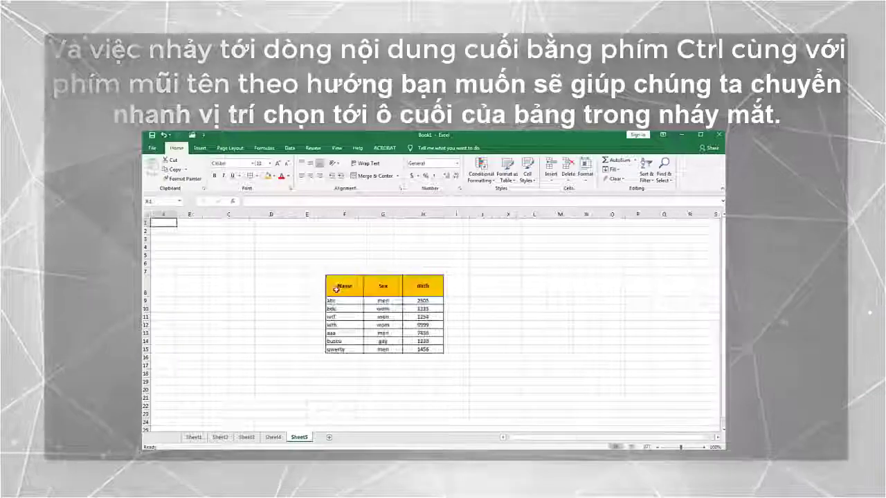
pyautogui.press('Down')
pyautogui.press('Down')
pyautogui.press('Down')
pyautogui.press('Down')
pyautogui.press('Down')
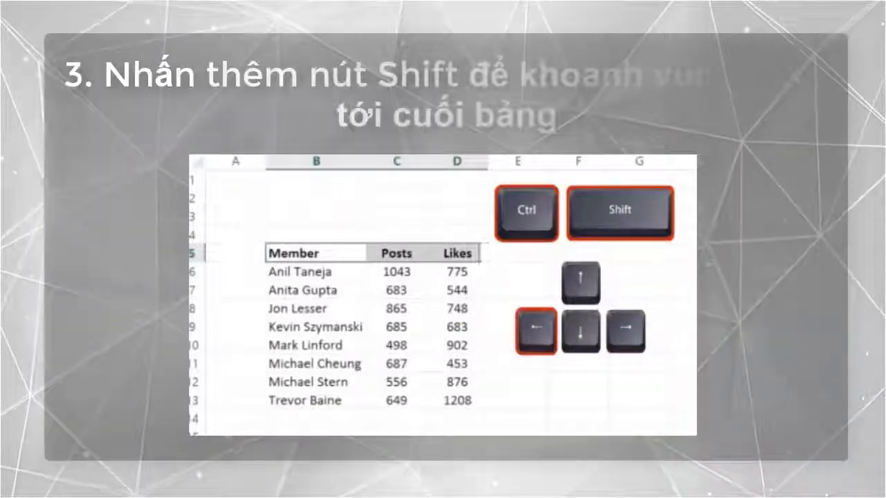
# Extend the selection from the Member header over the whole table B5:D13 and shrink it back toward the header.
pyautogui.hotkey('ctrl', 'shift', 'Left')
pyautogui.hotkey('ctrl', 'shift', 'Down')
pyautogui.hotkey('ctrl', 'shift', 'Right')
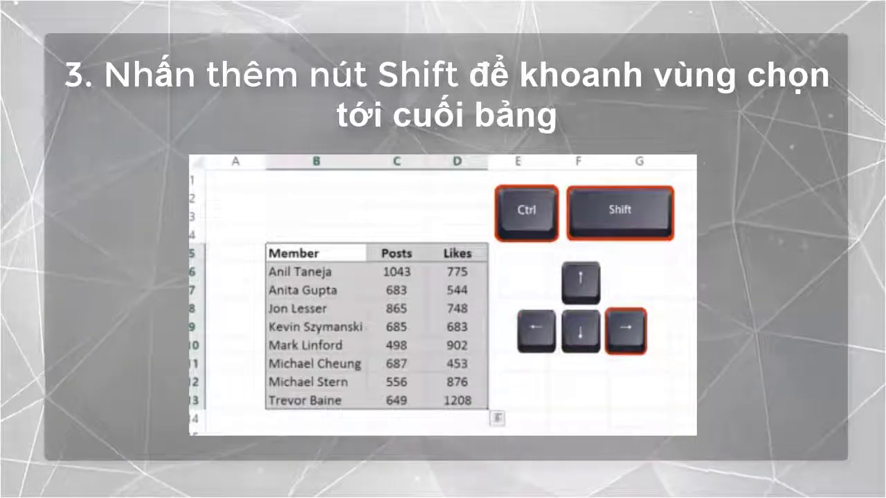
pyautogui.hotkey('ctrl', 'shift', 'Left')
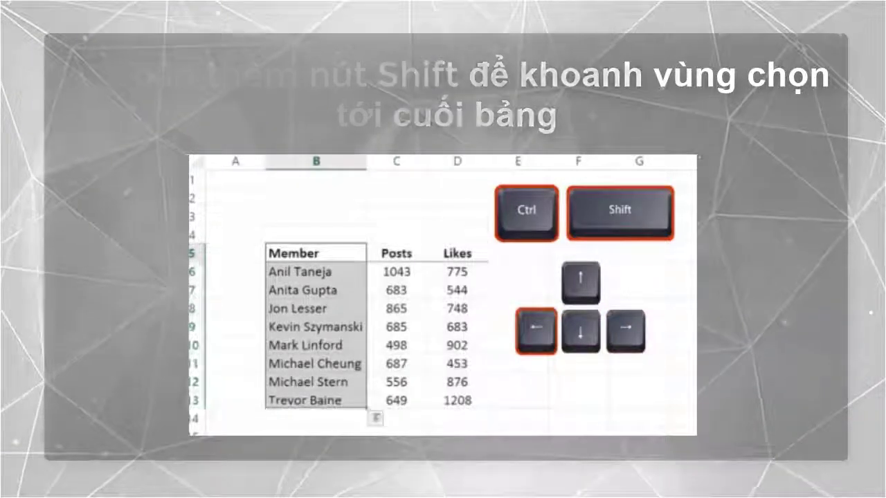
pyautogui.hotkey('ctrl', 'shift', 'Up')
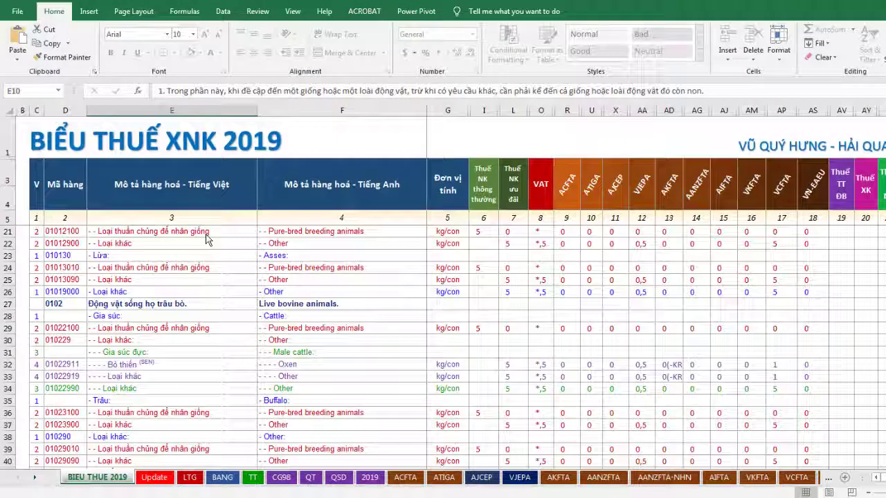
# Select a block starting at cell E21 and extend it across to column O and down to row 30.
pyautogui.click(204, 231)
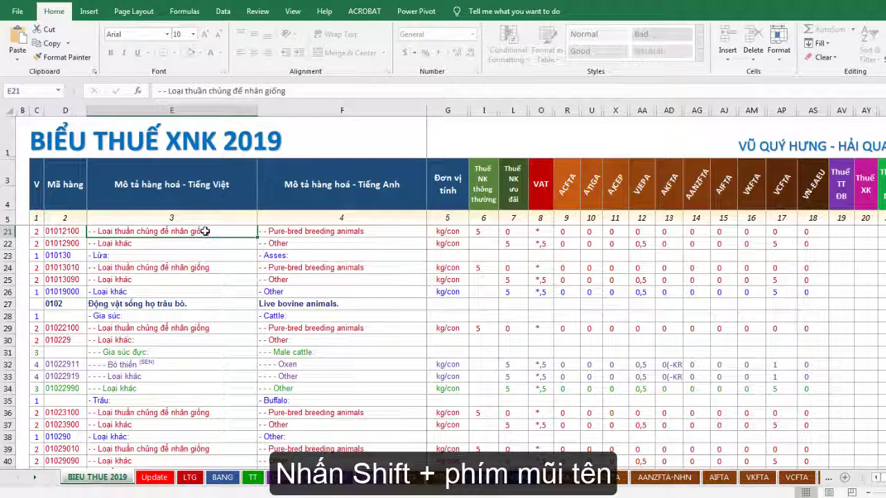
pyautogui.hotkey('shift', 'Right')
pyautogui.hotkey('shift', 'Right')
pyautogui.hotkey('shift', 'Right')
pyautogui.hotkey('shift', 'Right')
pyautogui.hotkey('shift', 'Down')
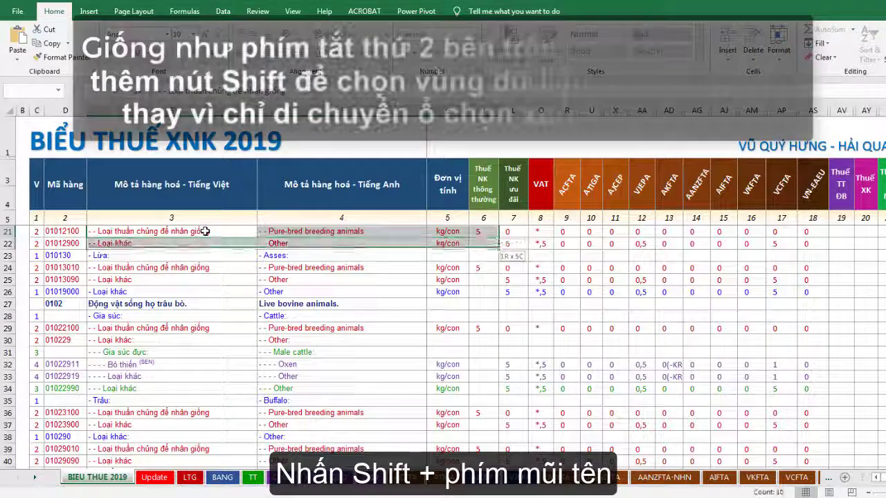
pyautogui.hotkey('shift', 'Down')
pyautogui.hotkey('shift', 'Down')
pyautogui.hotkey('shift', 'Down')
pyautogui.hotkey('shift', 'Down')
pyautogui.hotkey('shift', 'Down')
pyautogui.hotkey('shift', 'Down')
pyautogui.hotkey('shift', 'Down')
pyautogui.hotkey('shift', 'Down')
pyautogui.hotkey('shift', 'Right')
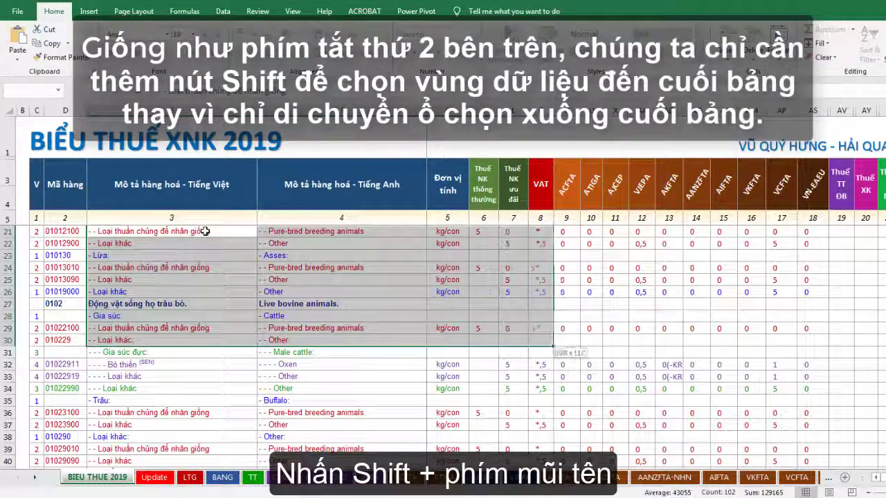
# Extend the selected block down to row 37 and across to column AV.
pyautogui.hotkey('shift', 'Right')
pyautogui.hotkey('shift', 'Right')
pyautogui.hotkey('shift', 'Down')
pyautogui.hotkey('shift', 'Down')
pyautogui.hotkey('shift', 'Down')
pyautogui.hotkey('shift', 'Down')
pyautogui.hotkey('shift', 'Down')
pyautogui.hotkey('shift', 'Down')
pyautogui.hotkey('shift', 'Down')
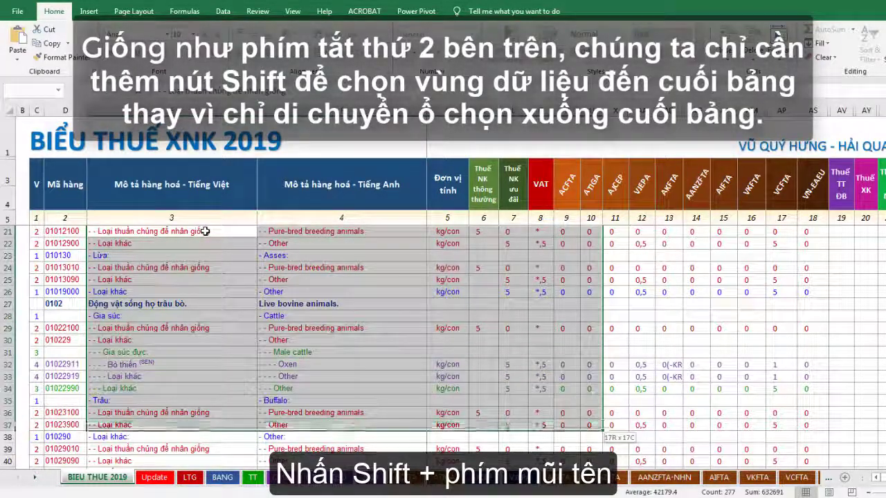
pyautogui.hotkey('shift', 'Right')
pyautogui.hotkey('shift', 'Right')
pyautogui.hotkey('shift', 'Right')
pyautogui.hotkey('shift', 'Right')
pyautogui.hotkey('shift', 'Right')
pyautogui.hotkey('shift', 'Right')
pyautogui.hotkey('shift', 'Right')
pyautogui.hotkey('shift', 'Right')
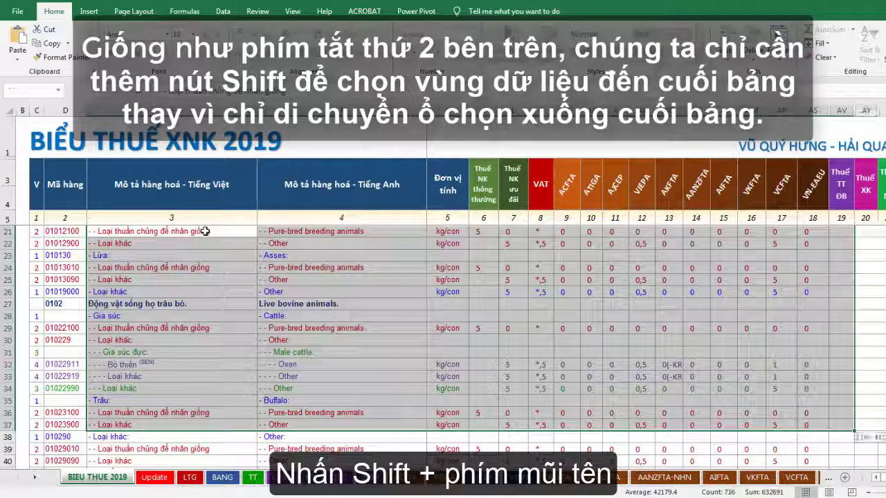
# Extend the selection down to row 50 and narrow it to columns B through F.
pyautogui.hotkey('shift', 'Left')
pyautogui.hotkey('shift', 'Left')
pyautogui.hotkey('shift', 'Left')
pyautogui.hotkey('shift', 'Left')
pyautogui.hotkey('shift', 'Left')
pyautogui.hotkey('shift', 'Down')
pyautogui.hotkey('shift', 'Down')
pyautogui.hotkey('shift', 'Down')
pyautogui.hotkey('shift', 'Down')
pyautogui.hotkey('shift', 'Down')
pyautogui.hotkey('shift', 'Down')
pyautogui.hotkey('shift', 'Down')
pyautogui.hotkey('shift', 'Down')
pyautogui.hotkey('shift', 'Down')
pyautogui.hotkey('shift', 'Down')
pyautogui.hotkey('shift', 'Down')
pyautogui.hotkey('shift', 'Down')
pyautogui.hotkey('shift', 'Down')
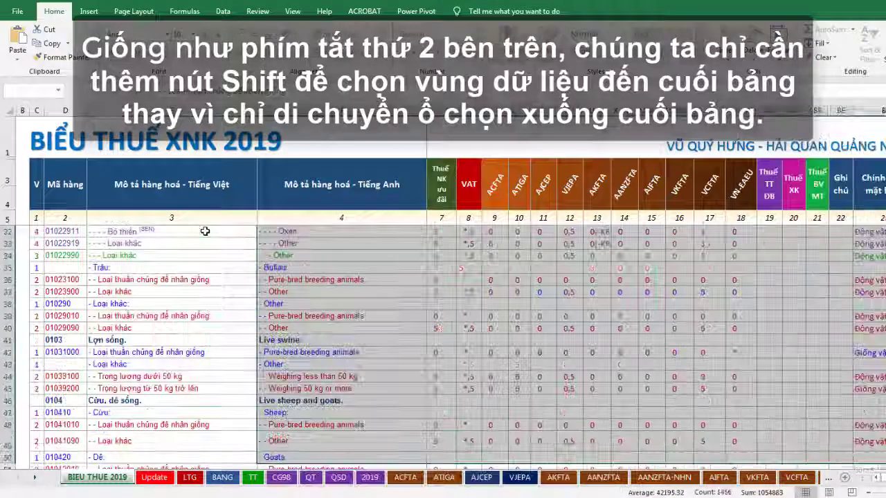
pyautogui.hotkey('shift', 'Left')
pyautogui.hotkey('shift', 'Left')
pyautogui.hotkey('shift', 'Left')
pyautogui.hotkey('shift', 'Left')
pyautogui.hotkey('shift', 'Left')
pyautogui.hotkey('shift', 'Left')
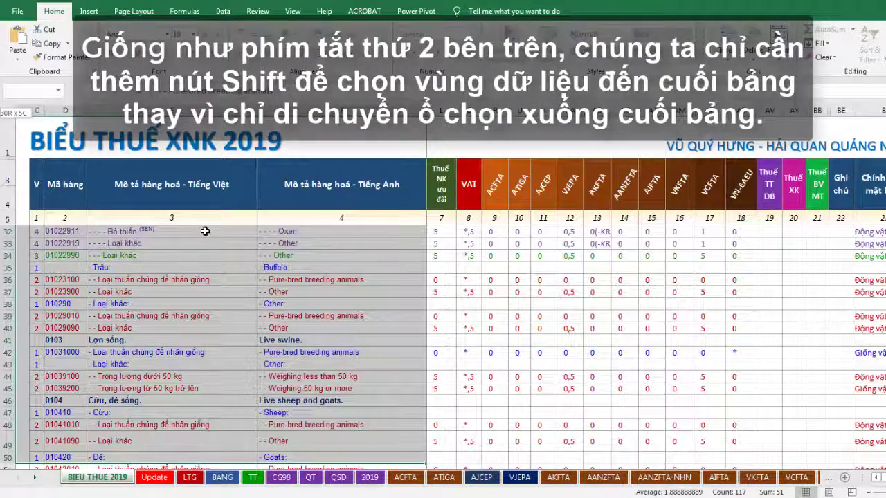
# Extend the selection of columns B to F down through the successive chapters of the tariff table in data-block jumps.
pyautogui.hotkey('ctrl', 'shift', 'Down')
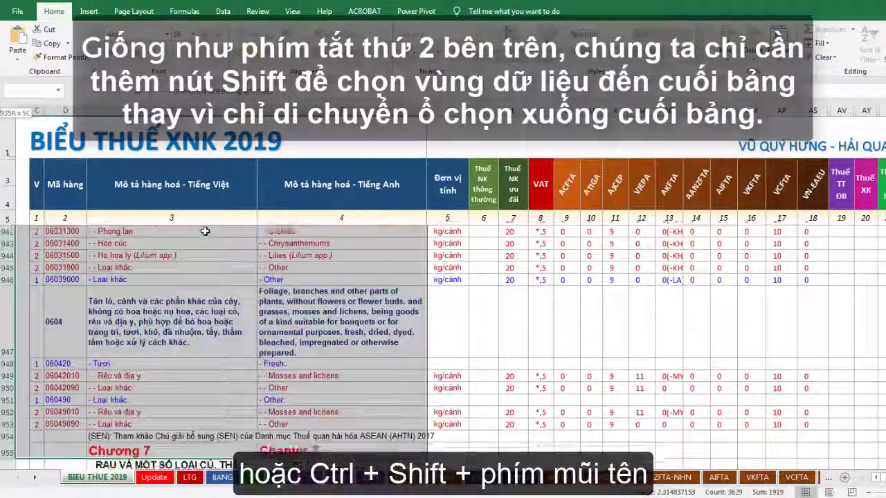
pyautogui.hotkey('ctrl', 'shift', 'Down')
pyautogui.hotkey('ctrl', 'shift', 'Down')
pyautogui.hotkey('ctrl', 'shift', 'Down')
pyautogui.hotkey('ctrl', 'shift', 'Down')
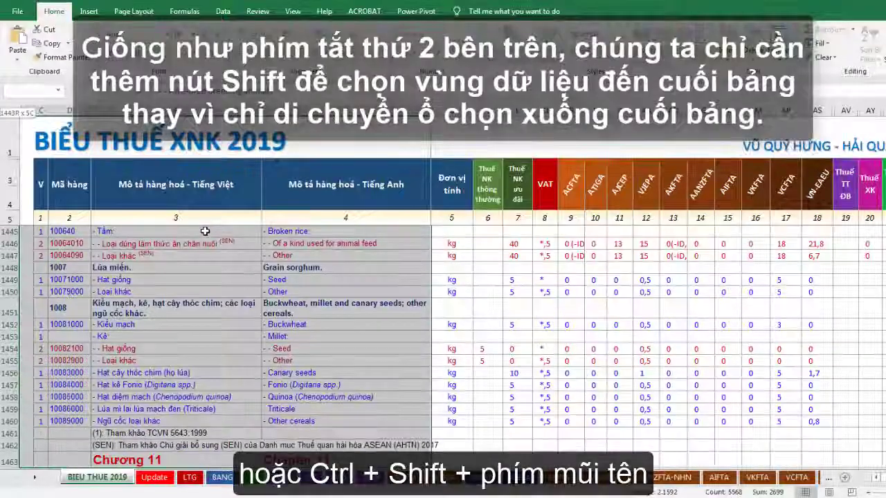
pyautogui.hotkey('ctrl', 'shift', 'Down')
pyautogui.hotkey('ctrl', 'shift', 'Down')
pyautogui.hotkey('ctrl', 'shift', 'Down')
pyautogui.hotkey('ctrl', 'shift', 'Down')
pyautogui.hotkey('ctrl', 'shift', 'Down')
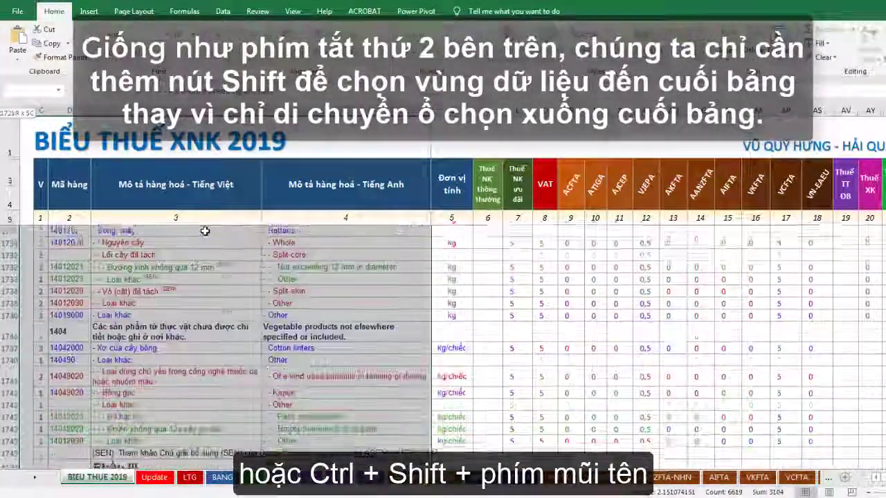
# Extend the selection from column F across the tariff columns to column BE and further down the table.
pyautogui.hotkey('ctrl', 'shift', 'Right')
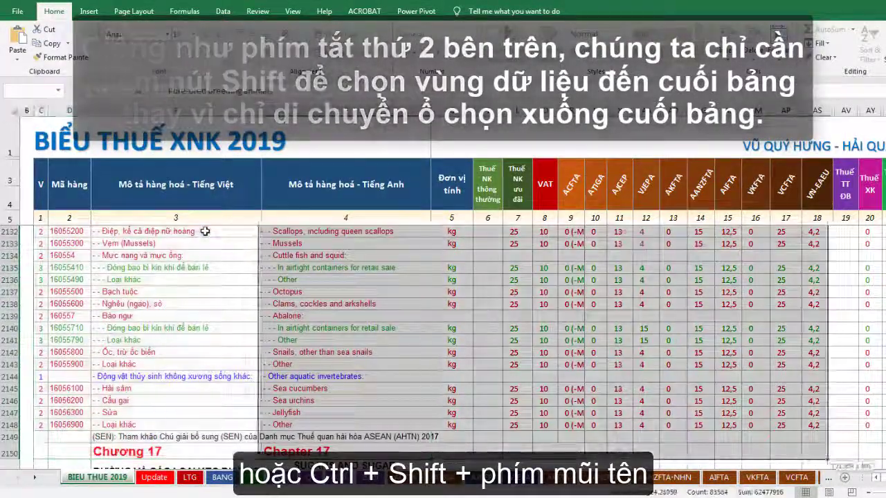
pyautogui.hotkey('ctrl', 'shift', 'Right')
pyautogui.hotkey('ctrl', 'shift', 'Left')
pyautogui.hotkey('ctrl', 'shift', 'Left')
pyautogui.hotkey('ctrl', 'shift', 'Left')
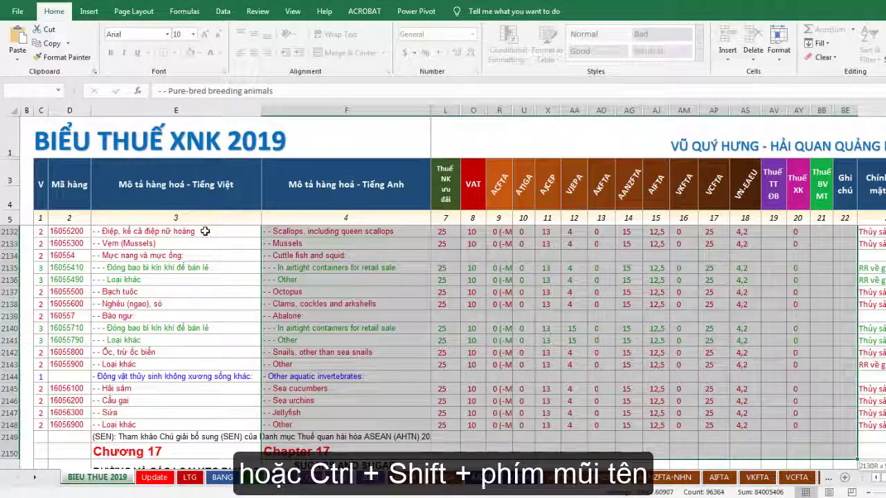
pyautogui.hotkey('ctrl', 'shift', 'Down')
pyautogui.hotkey('ctrl', 'shift', 'Down')
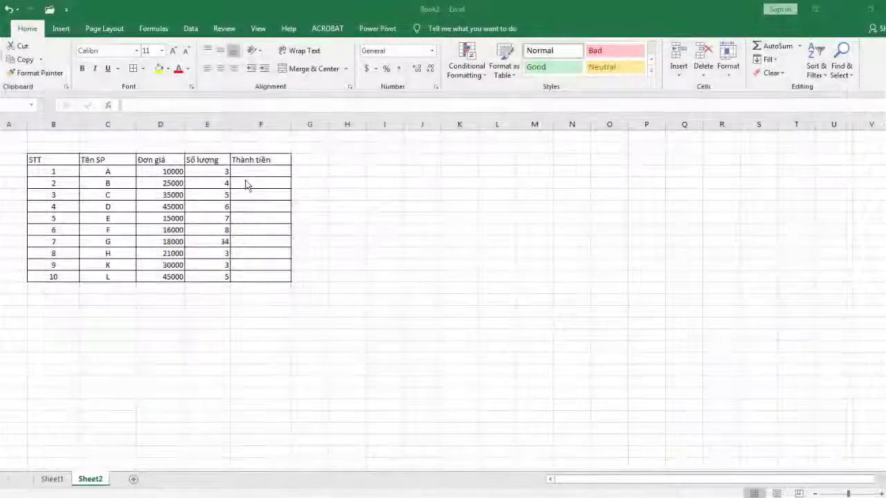
# Enter the formula =D4*E4 in cell F4, the first row under Thành tiền.
pyautogui.click(261, 173)
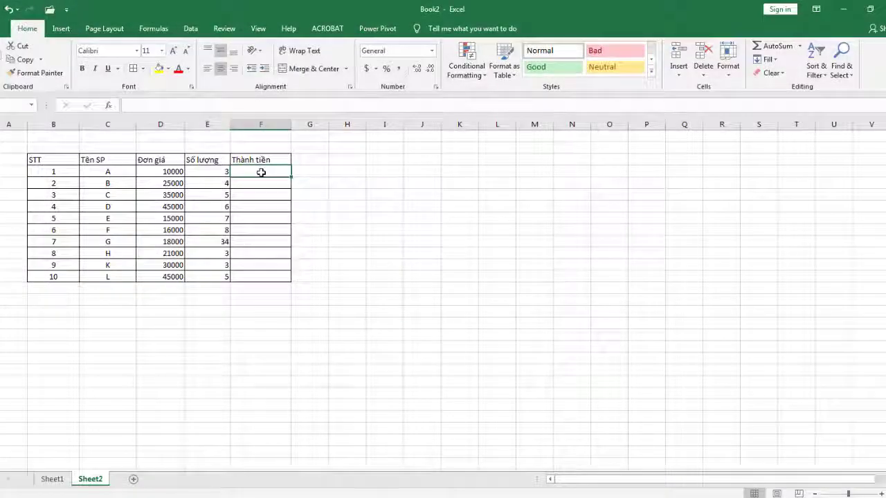
pyautogui.write('=')
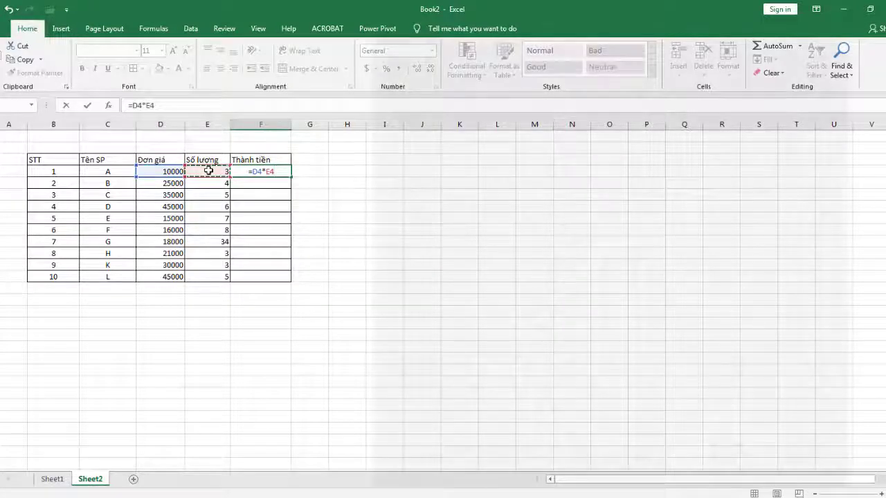
pyautogui.press('Return')
# Fill the F4 formula down the Thành tiền column to product L in row 13.
pyautogui.click(267, 172)
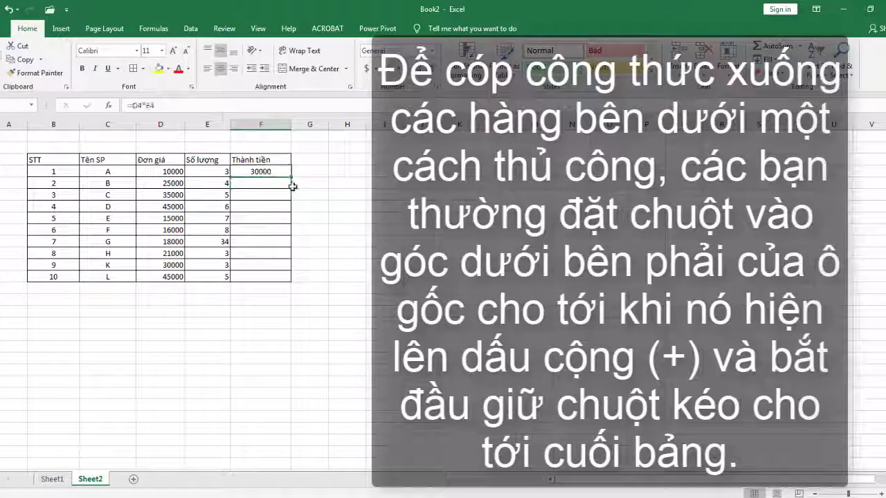
pyautogui.moveTo(291, 178); pyautogui.dragTo(291, 186)
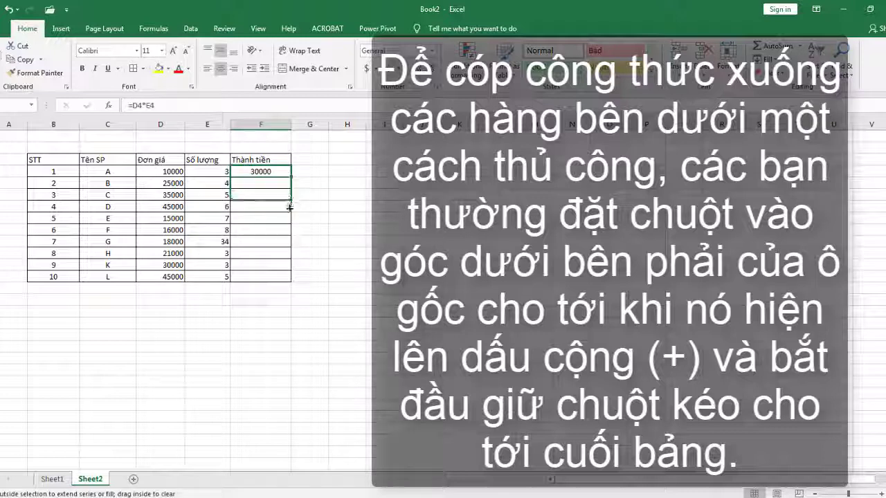
pyautogui.moveTo(293, 243); pyautogui.dragTo(292, 281)
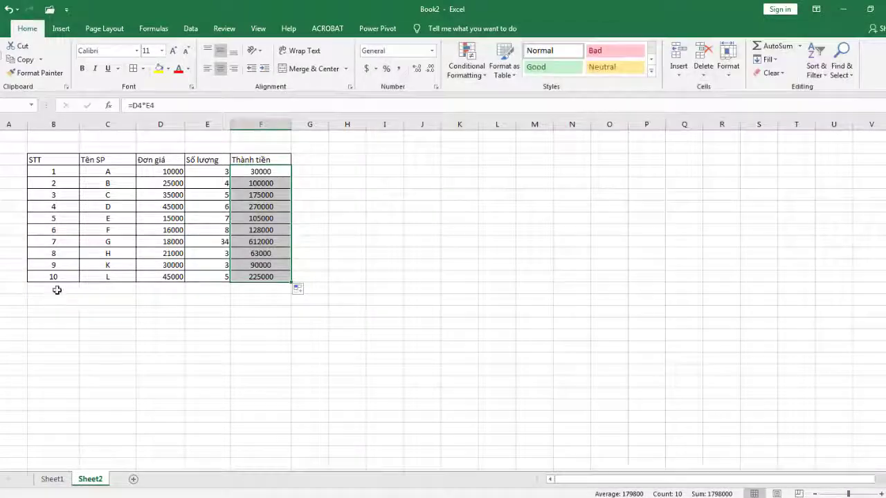
# Extend the STT numbering in column B down to 115.
pyautogui.moveTo(53, 172); pyautogui.dragTo(63, 454)
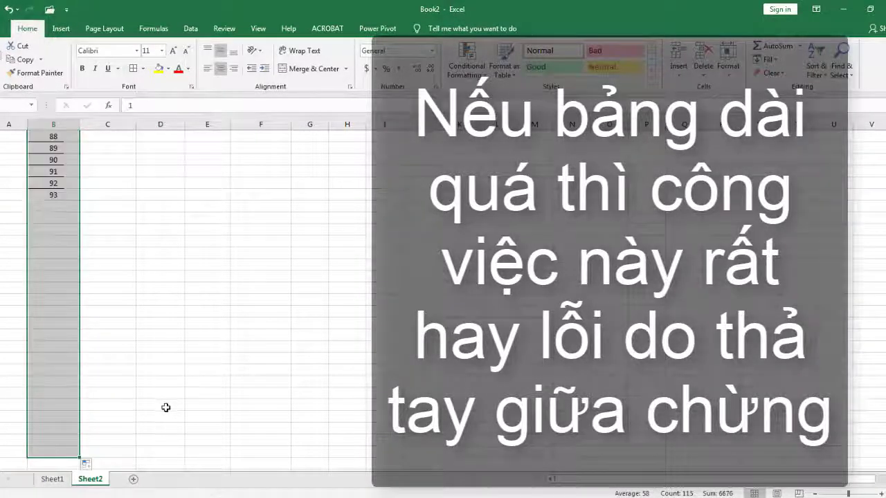
pyautogui.scroll(20, 214, 404)
pyautogui.scroll(8, 216, 399)
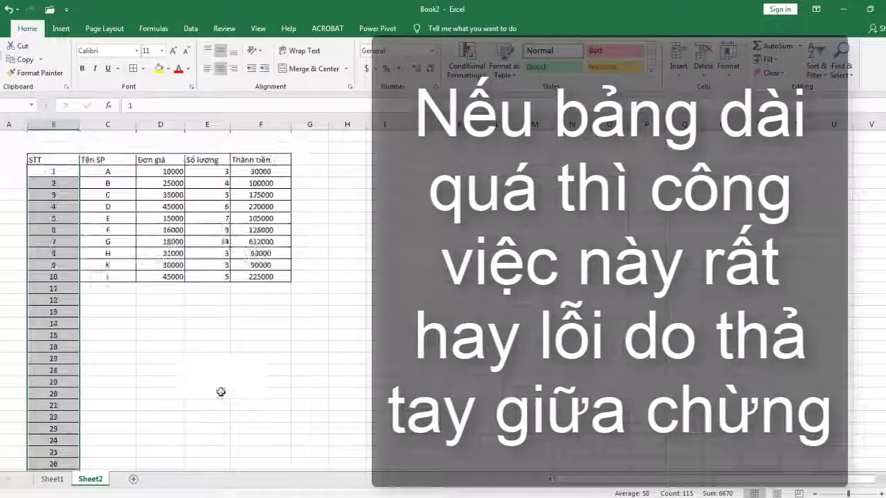
pyautogui.click(241, 348)
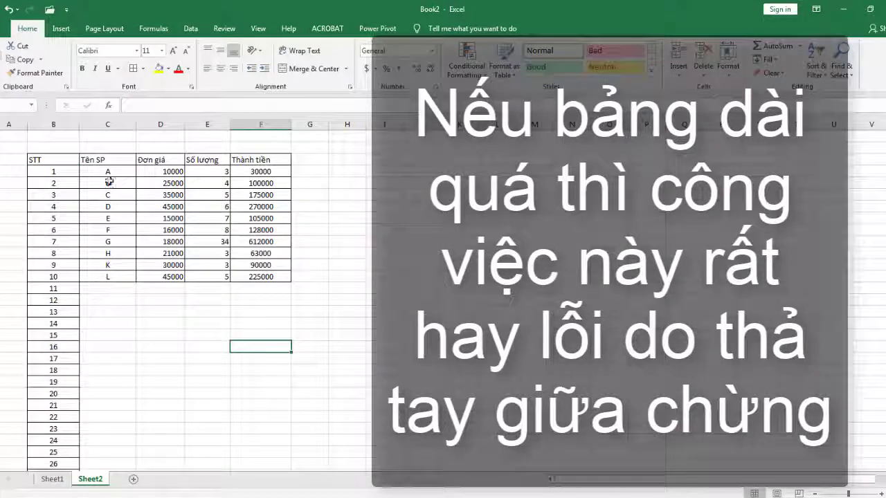
# Fill the Tên SP letters in column C down to the row numbered 115.
pyautogui.moveTo(107, 172); pyautogui.dragTo(118, 437)
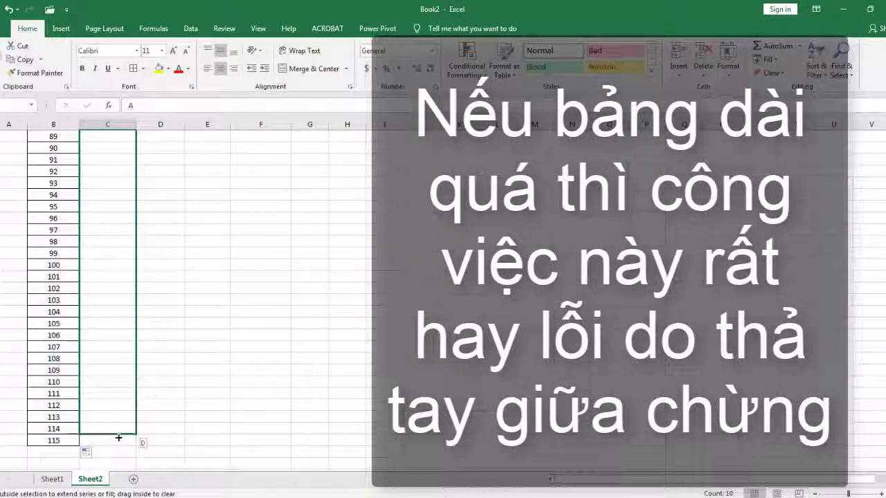
pyautogui.click(207, 387)
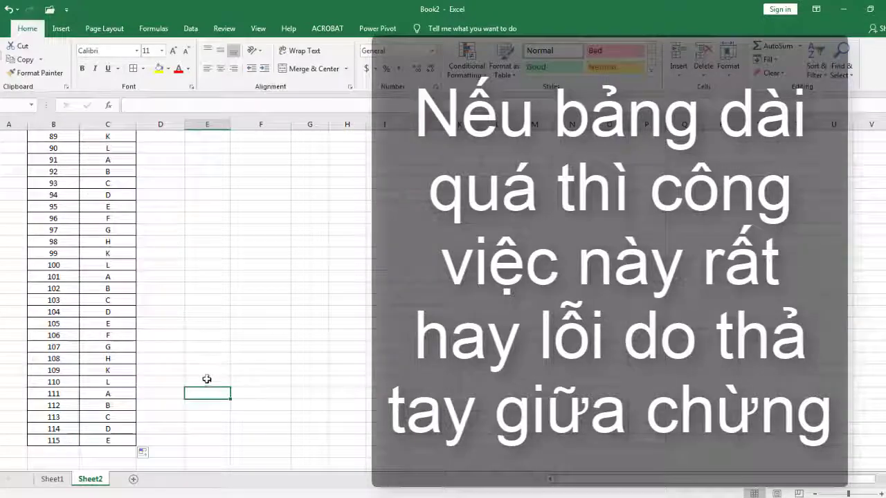
pyautogui.scroll(12, 210, 375)
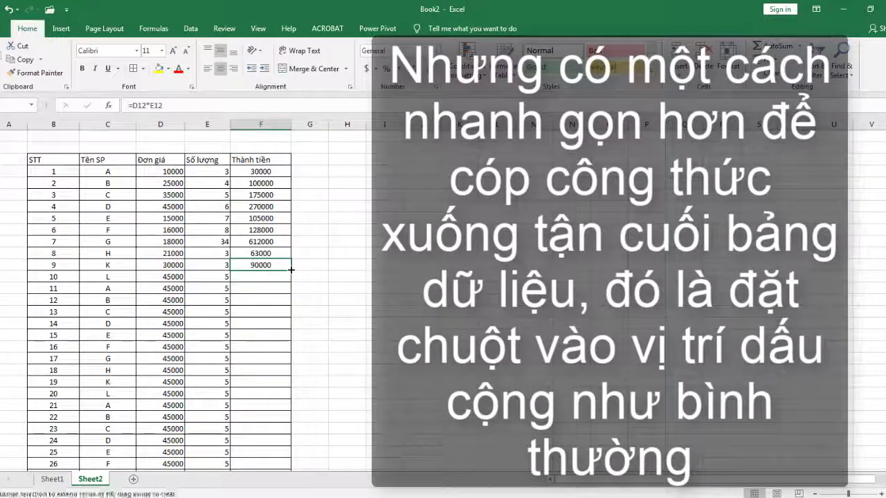
# Auto-fill the Thành tiền formula from cell F12 down to the end of the table and undo that fill.
pyautogui.doubleClick(290, 271)
pyautogui.scroll(-8, 346, 282)
pyautogui.scroll(-20, 346, 282)
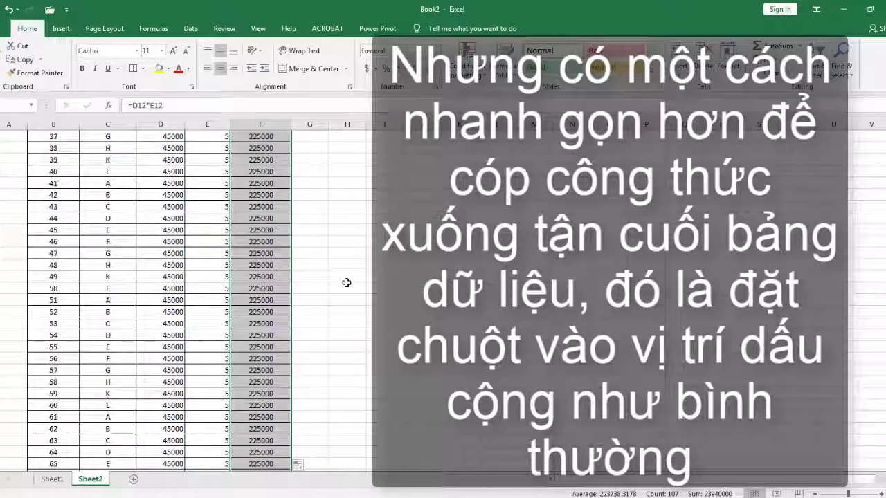
pyautogui.scroll(20, 346, 282)
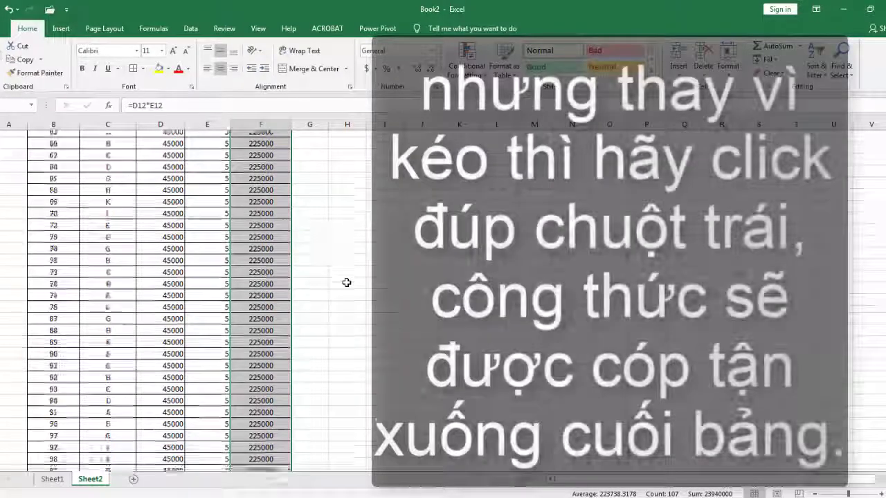
pyautogui.hotkey('ctrl', 'z')
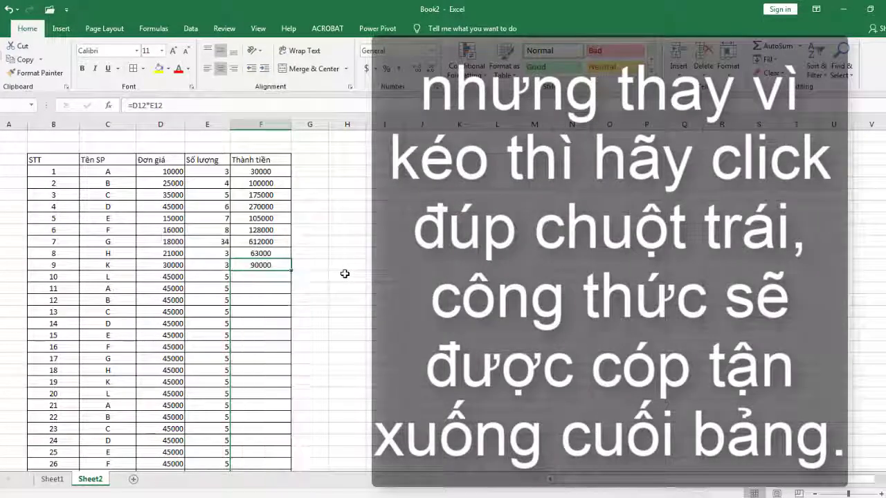
# Auto-fill the Thành tiền formula from cell F12 down to the end of the table and check the lower rows.
pyautogui.doubleClick(292, 271)
pyautogui.scroll(-6, 308, 294)
pyautogui.scroll(-20, 308, 294)
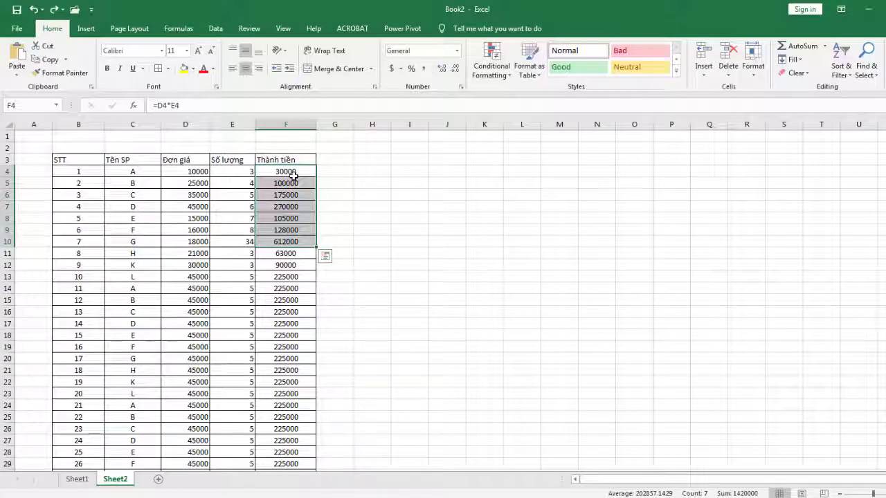
# Format the Thành tiền amounts in F4:F13 as Number with thousands separators and no decimal places.
pyautogui.moveTo(291, 171); pyautogui.dragTo(297, 242)
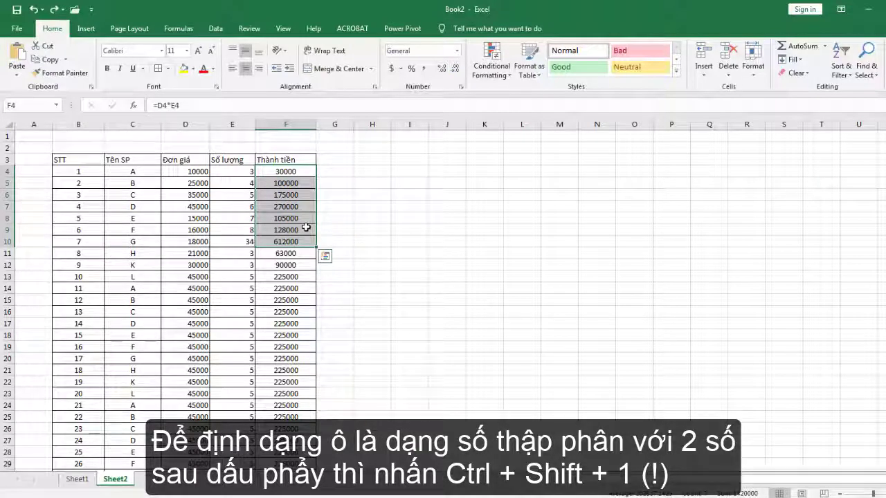
pyautogui.hotkey('ctrl', 'shift', '1')
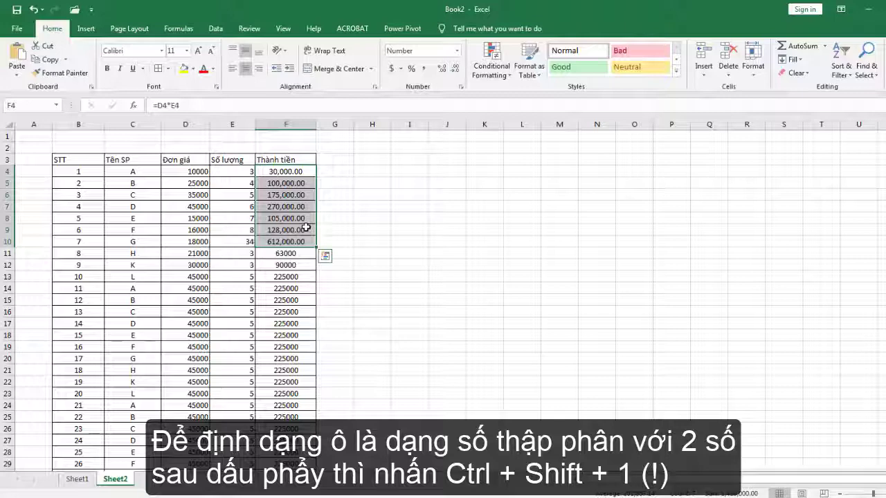
pyautogui.click(454, 69)
pyautogui.click(455, 69)
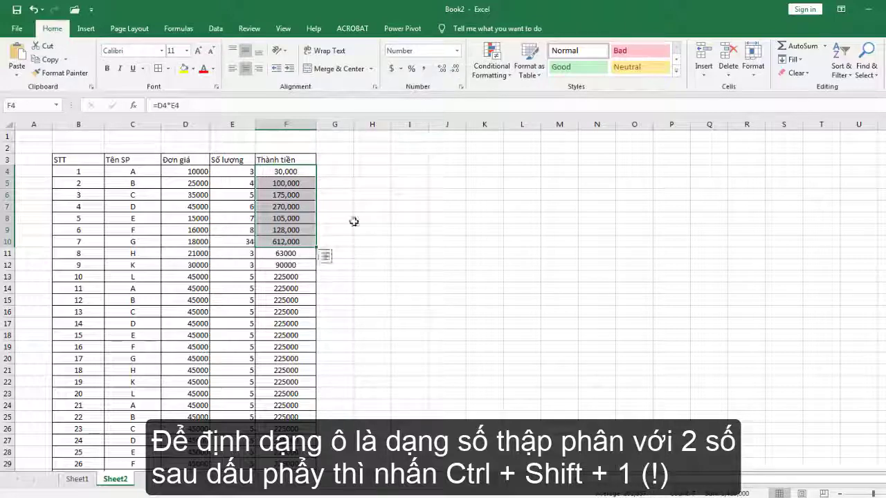
pyautogui.moveTo(285, 259); pyautogui.dragTo(286, 275)
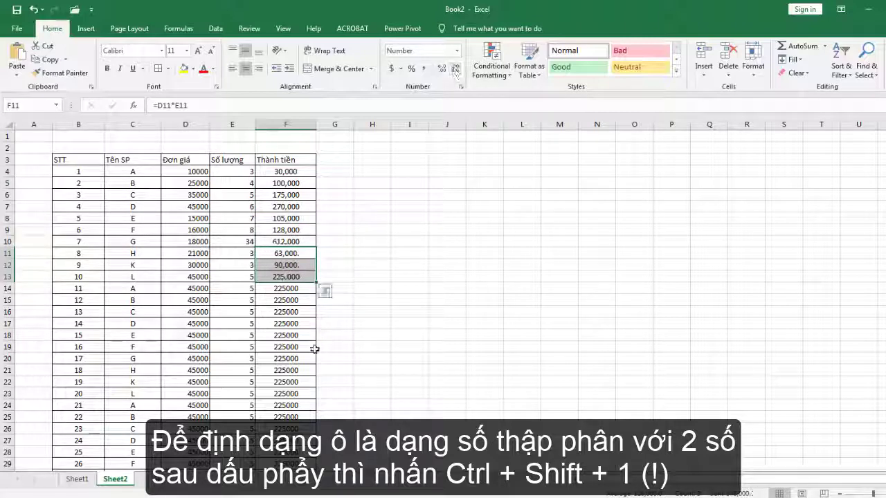
# Format the Thành tiền amounts in F14:F20 and F22:F23 as dollar currency without decimal places.
pyautogui.moveTo(293, 291); pyautogui.dragTo(285, 359)
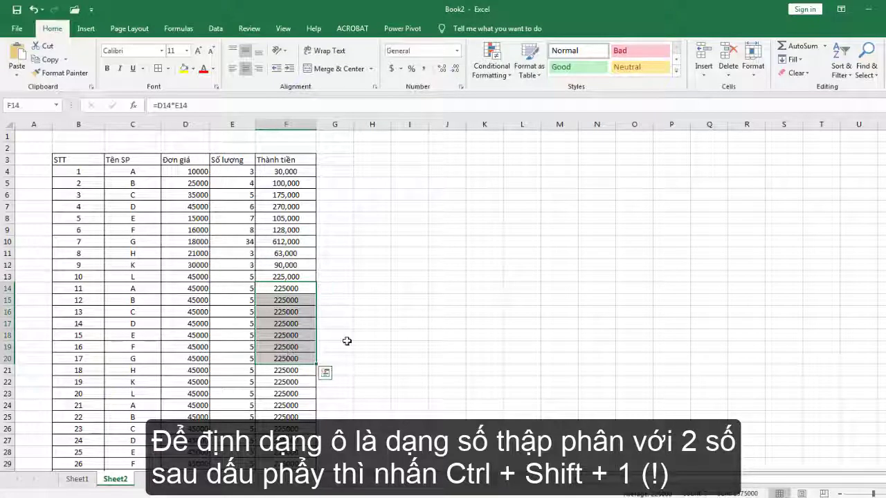
pyautogui.scroll(-1, 344, 337)
pyautogui.hotkey('ctrl', 'shift', '4')
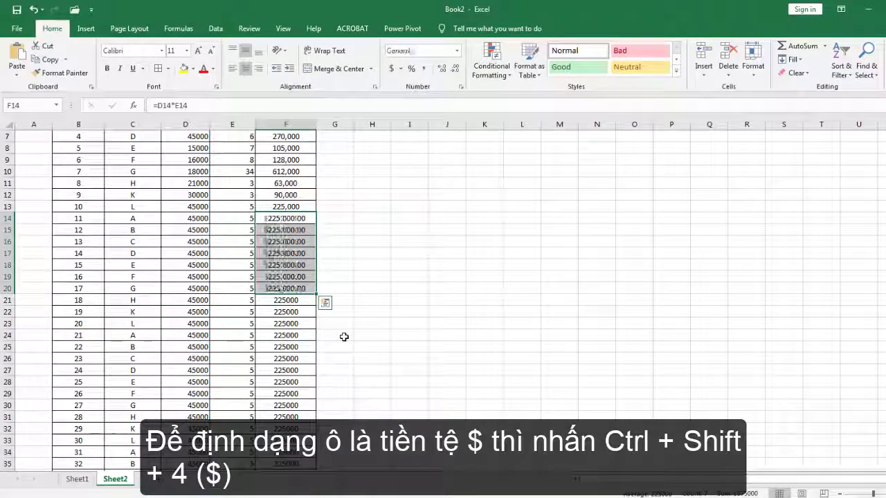
pyautogui.click(456, 70)
pyautogui.click(456, 70)
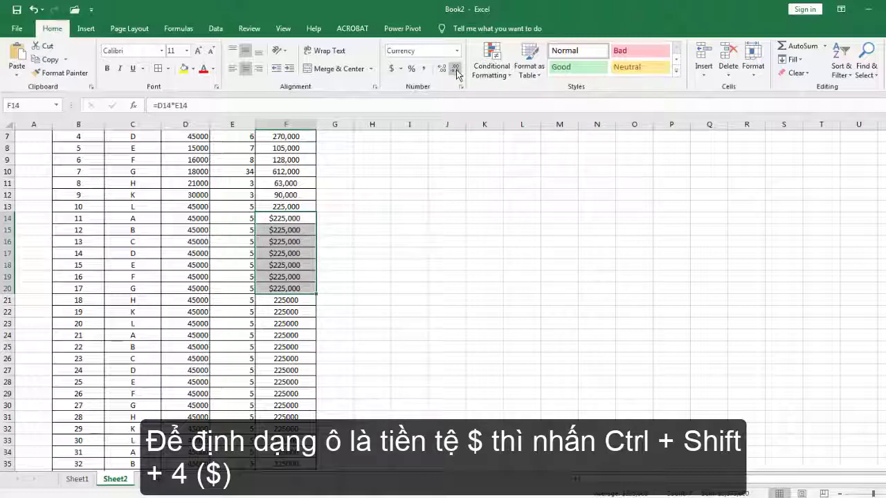
pyautogui.moveTo(286, 314); pyautogui.dragTo(286, 324)
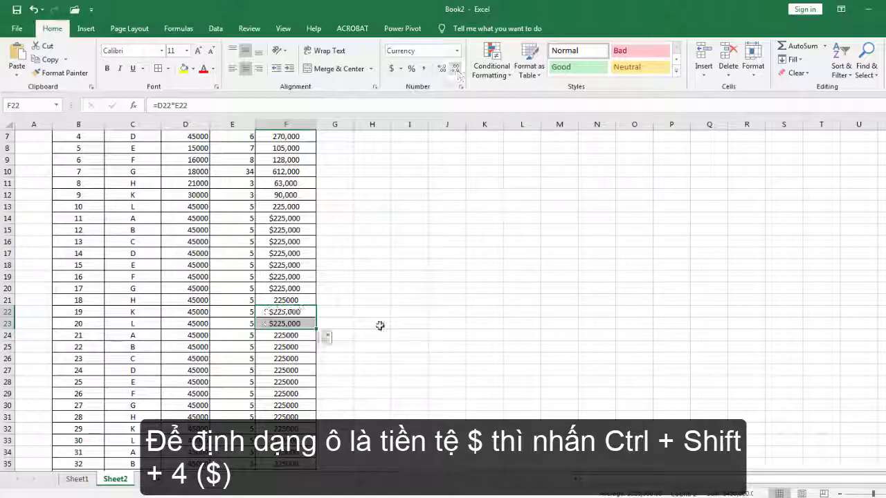
# Apply the Percentage format to the Thành tiền cells F25:F31 and F33:F36.
pyautogui.click(295, 348)
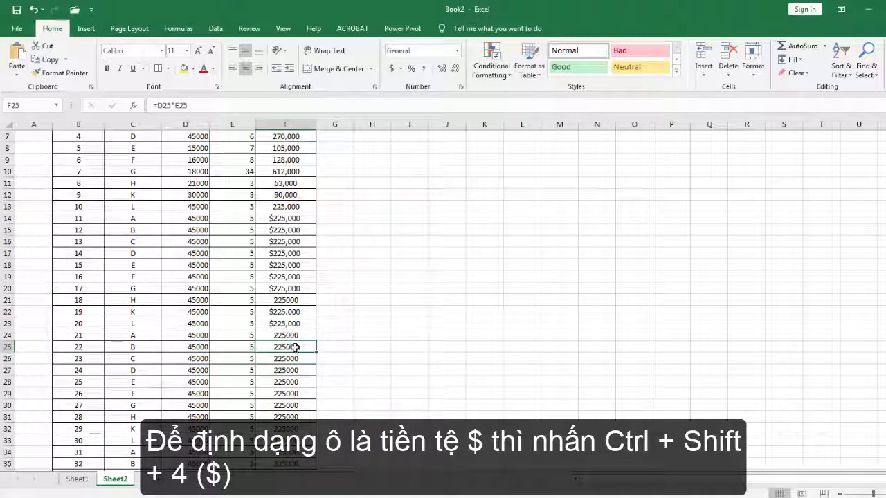
pyautogui.moveTo(296, 347); pyautogui.dragTo(292, 415)
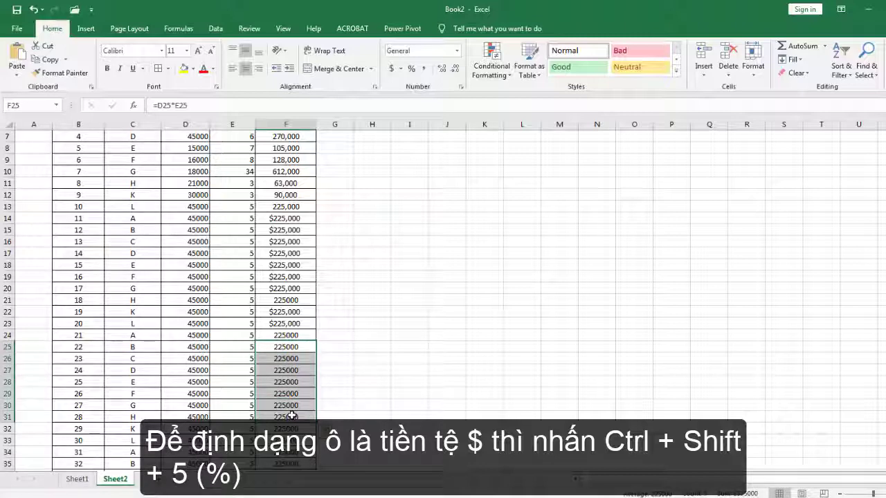
pyautogui.hotkey('ctrl', 'shift', '5')
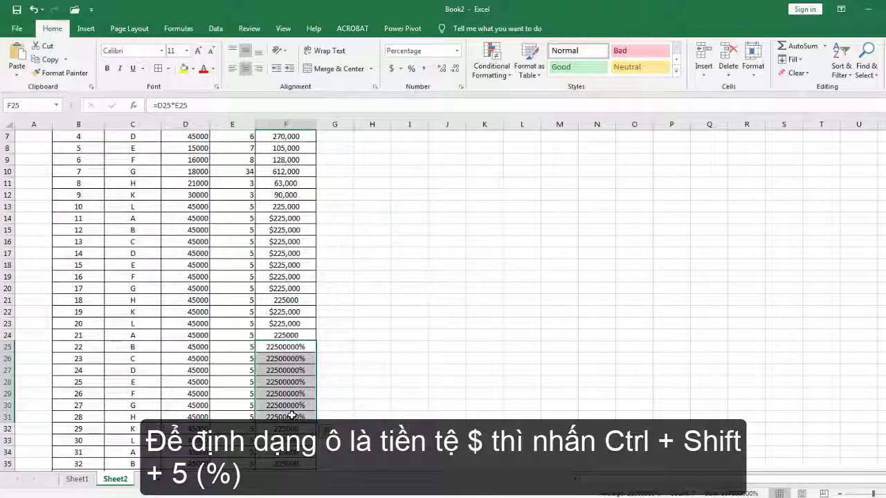
pyautogui.scroll(-3, 351, 370)
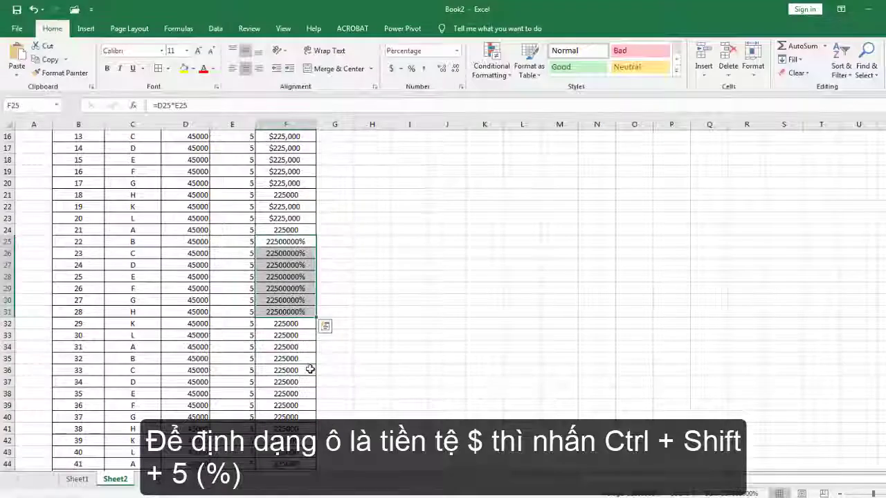
pyautogui.moveTo(289, 337); pyautogui.dragTo(280, 370)
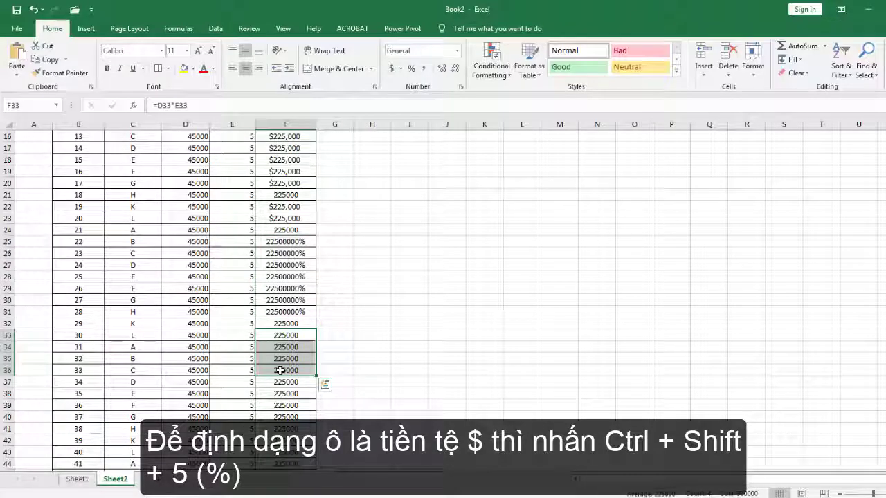
pyautogui.hotkey('ctrl', 'shift', '5')
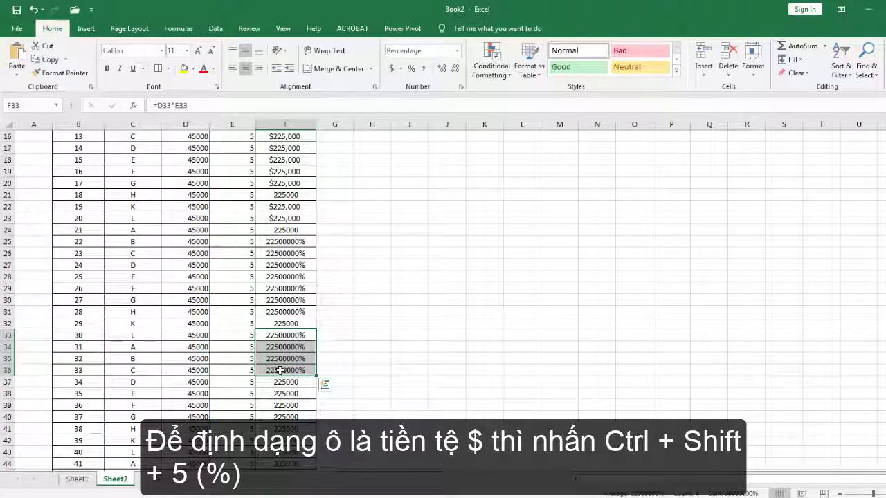
# Format the Thành tiền cells F39:F42 as dollar currency with two decimals and select a few cells further down the column.
pyautogui.scroll(-2, 281, 370)
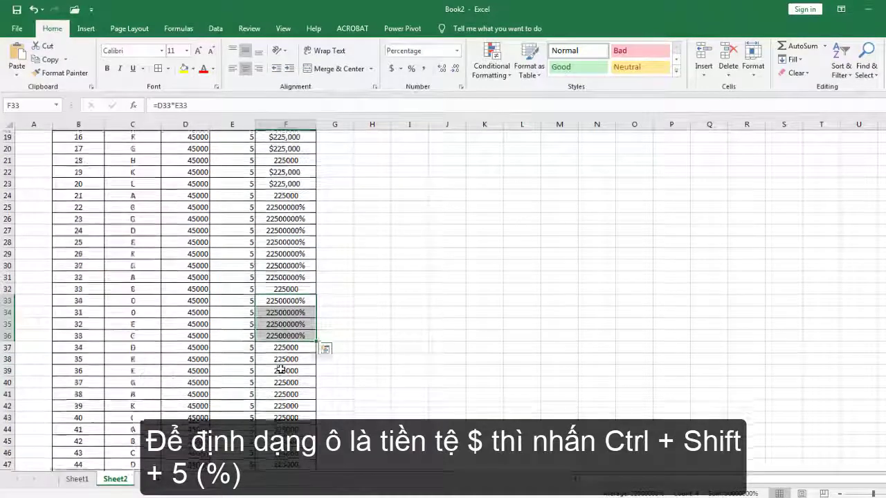
pyautogui.moveTo(287, 336); pyautogui.dragTo(282, 367)
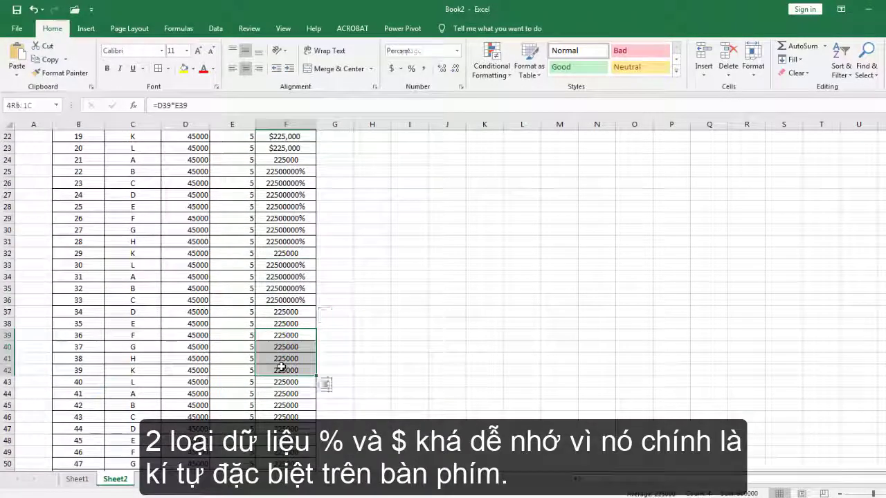
pyautogui.hotkey('ctrl', 'shift', '4')
pyautogui.scroll(-2, 284, 363)
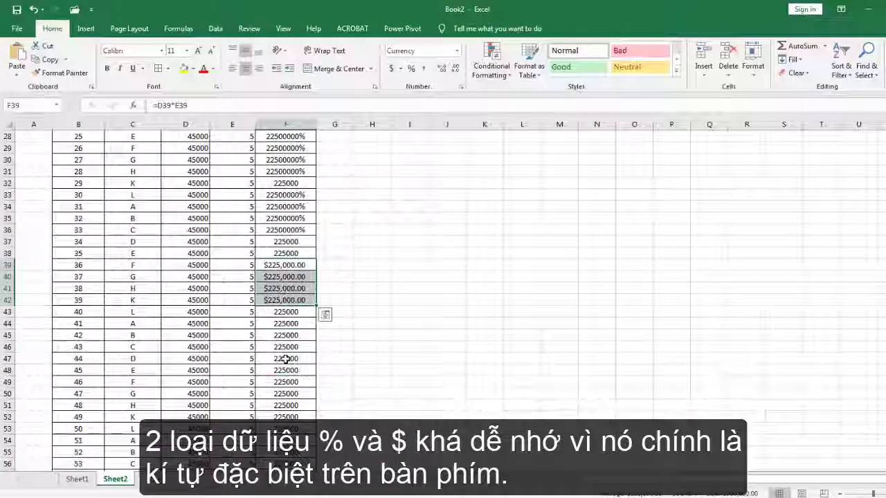
pyautogui.moveTo(285, 339); pyautogui.dragTo(283, 371)
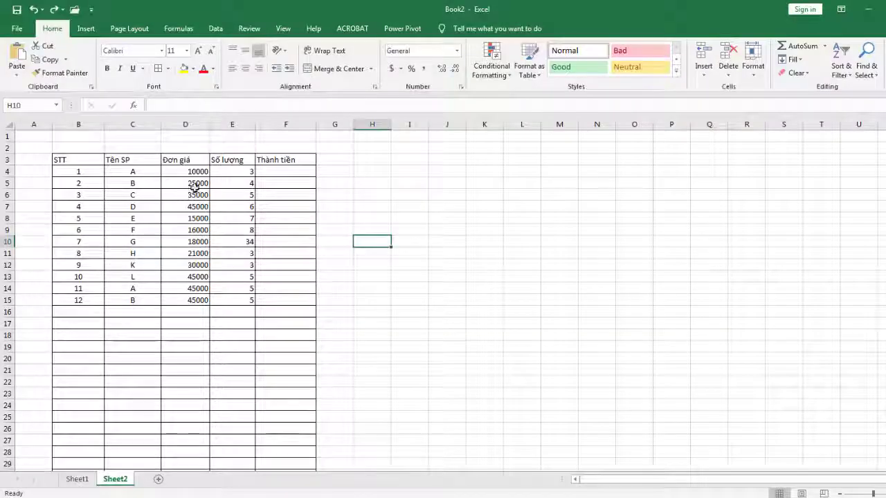
# Clear the Đơn giá values in D5:D15, keeping only the first price in D4.
pyautogui.click(196, 184)
pyautogui.moveTo(195, 278); pyautogui.dragTo(196, 294)
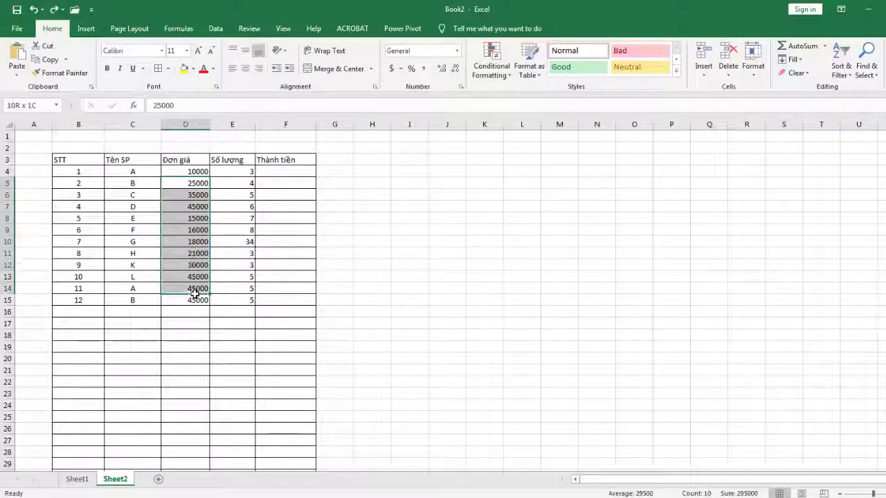
pyautogui.press('Delete')
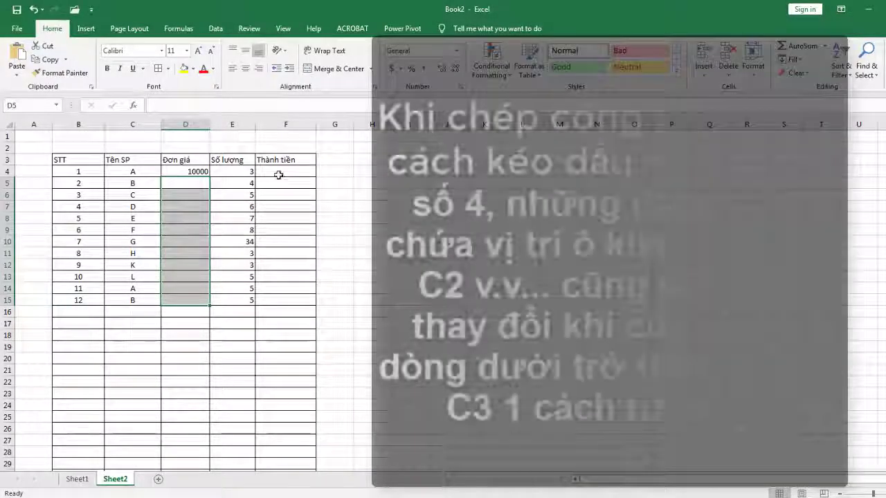
# Enter the formula =D4*E4 in cell F4 and copy it down the Thành tiền column to row 15.
pyautogui.click(277, 175)
pyautogui.write('=')
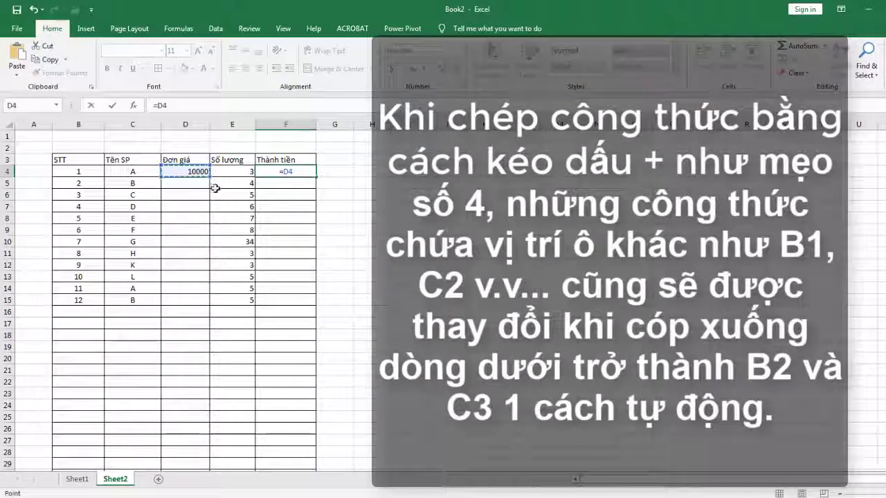
pyautogui.press('Return')
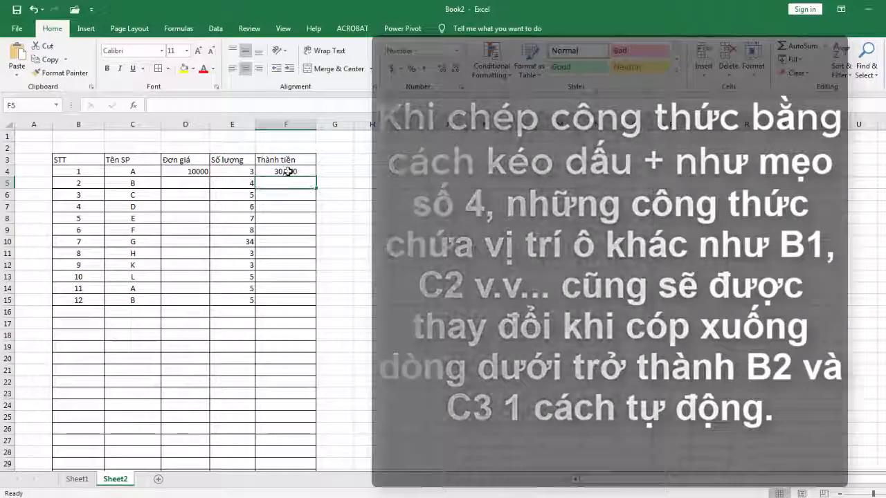
pyautogui.click(288, 171)
pyautogui.doubleClick(314, 177)
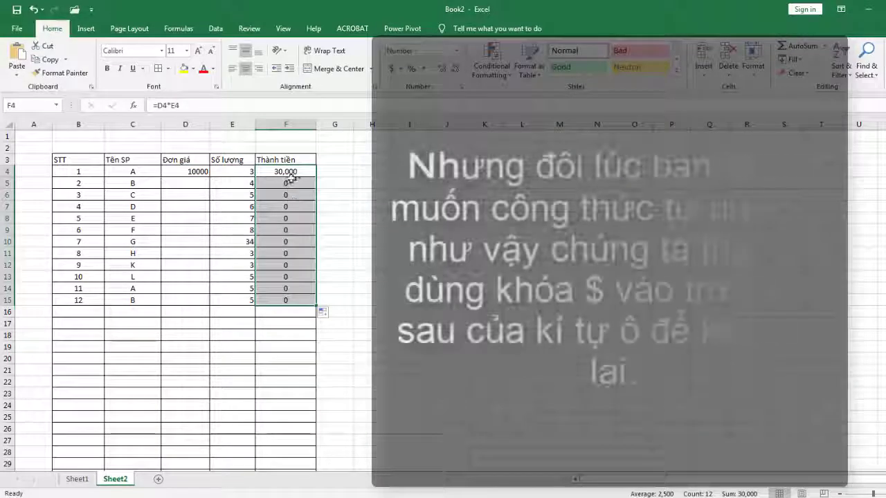
# Lock the price reference in F4 so the formula reads =$D$4*E4, and copy it down to row 15.
pyautogui.doubleClick(303, 173)
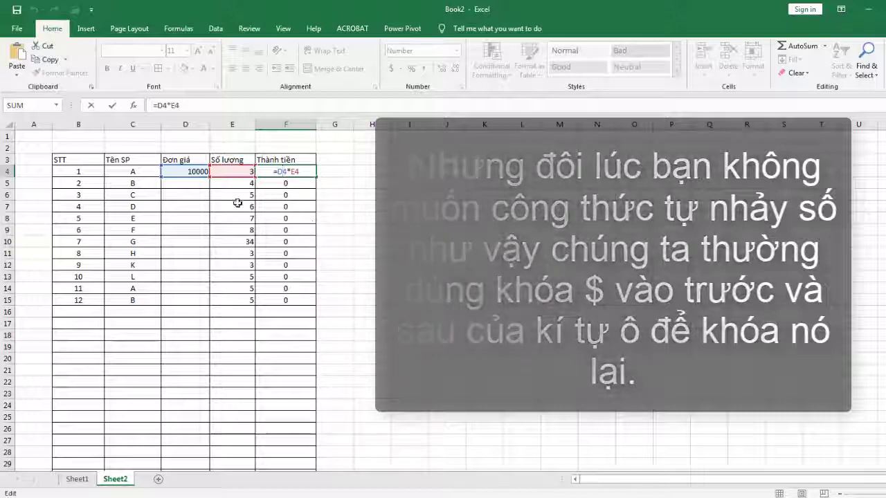
pyautogui.press('F4')
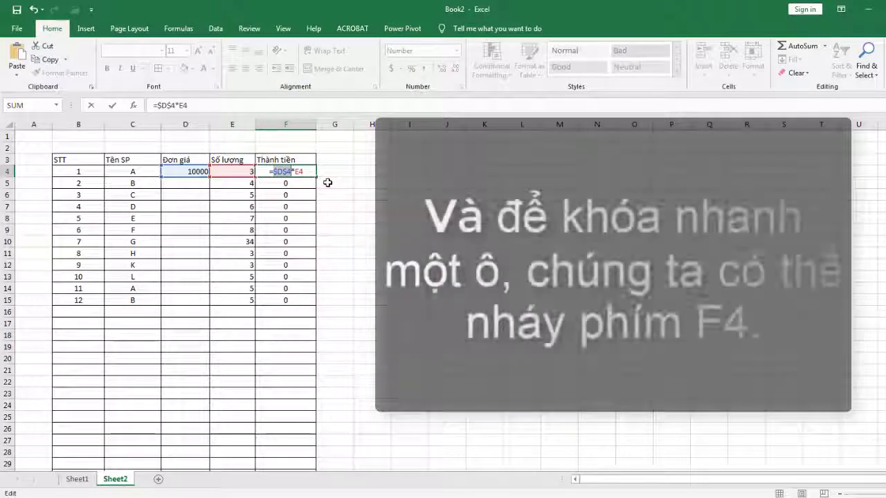
pyautogui.press('Return')
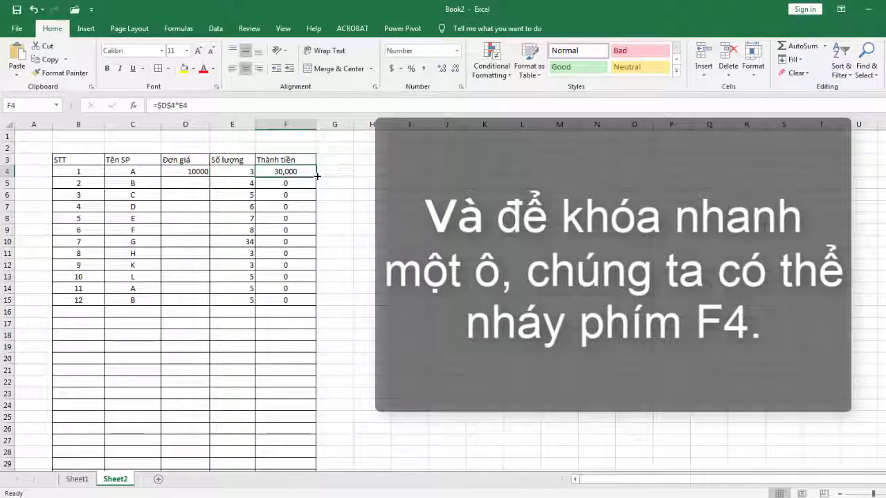
pyautogui.doubleClick(317, 177)
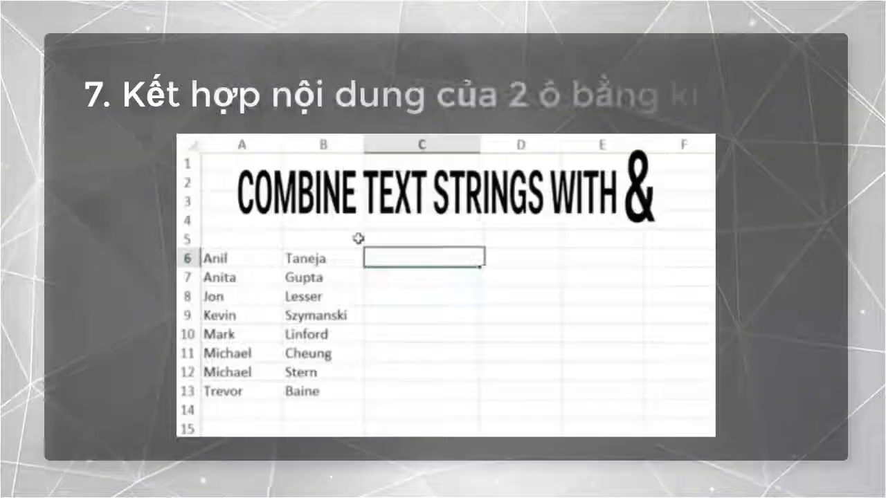
# Join the two name columns in C6 with the formula =A6&" "&B6 and fill it down to row 13.
pyautogui.write('=')
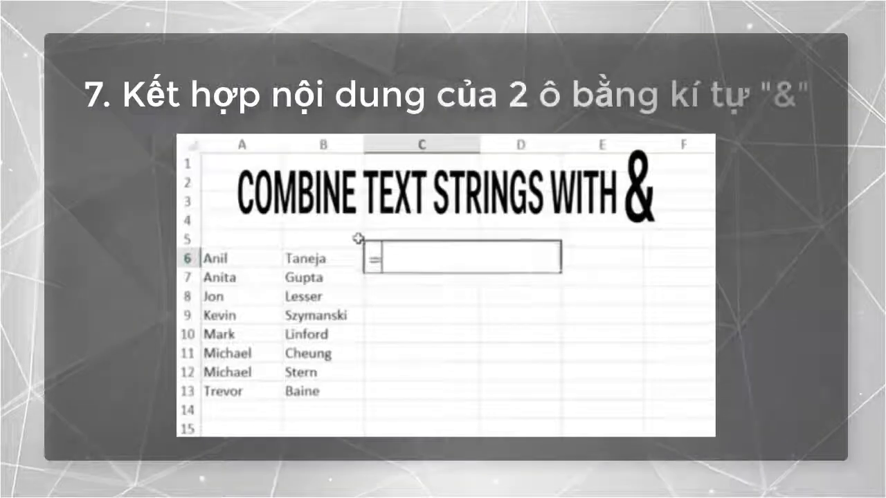
pyautogui.press('Left')
pyautogui.press('Left')
pyautogui.write('&" "&')
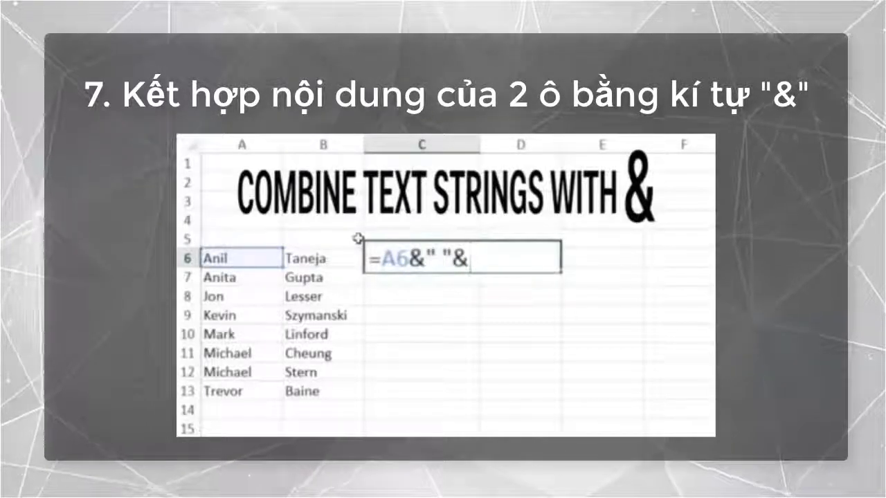
pyautogui.press('Left')
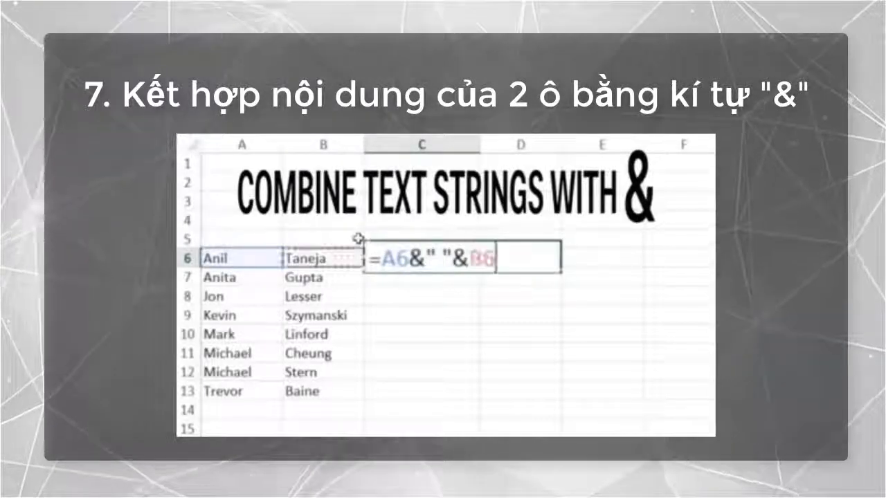
pyautogui.press('Return')
pyautogui.press('Up')
pyautogui.moveTo(478, 269); pyautogui.dragTo(478, 400)
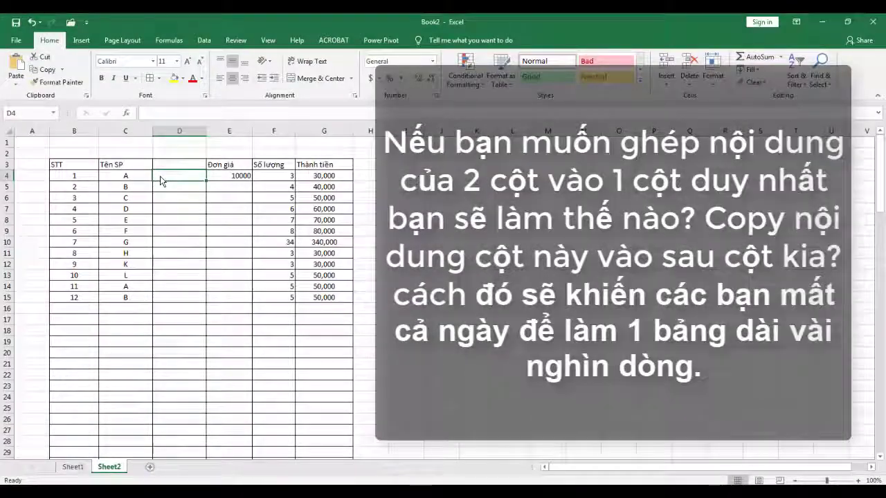
# Join the STT and Tên SP columns in D4 with the formula =B4&" "&C4 and fill it down to row 15.
pyautogui.write('=B4')
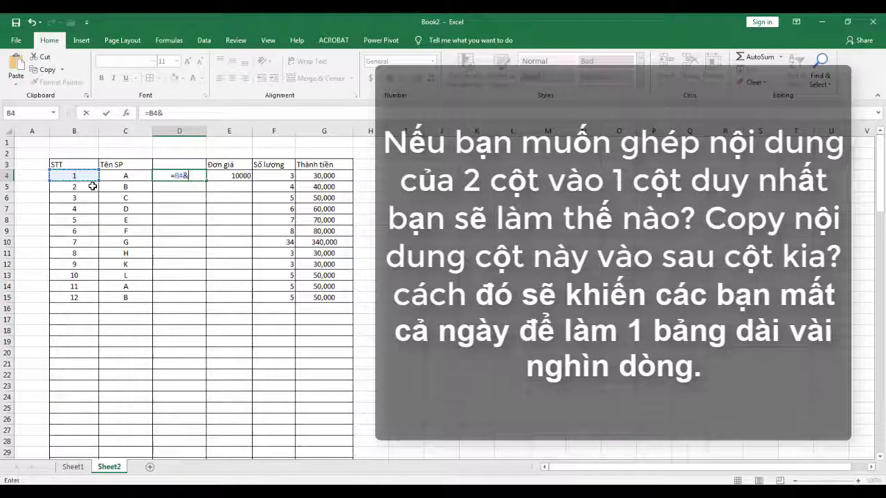
pyautogui.write('&" "')
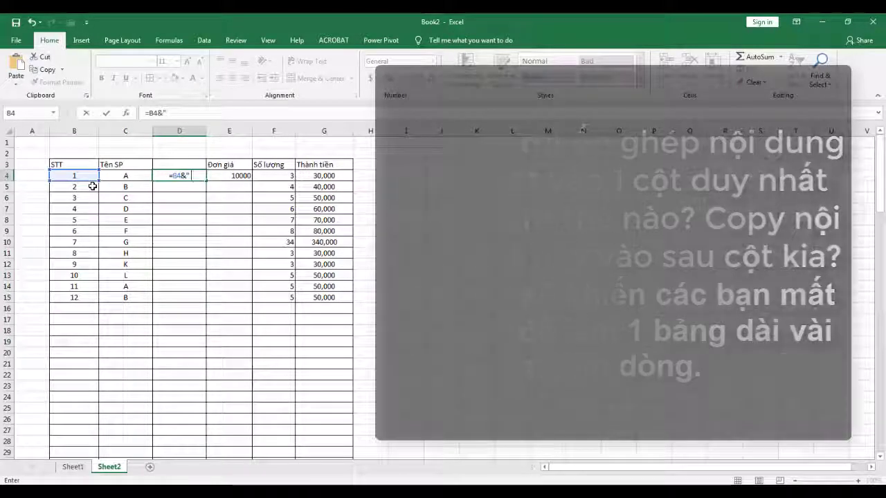
pyautogui.write('&')
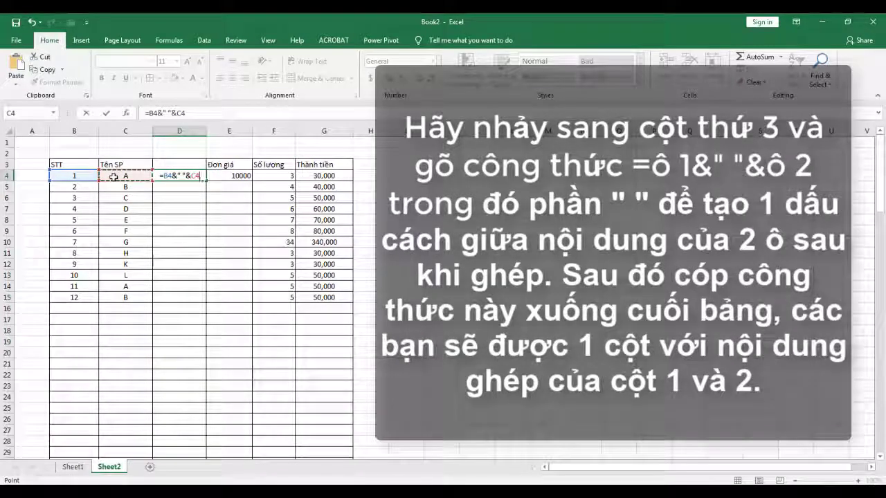
pyautogui.press('Return')
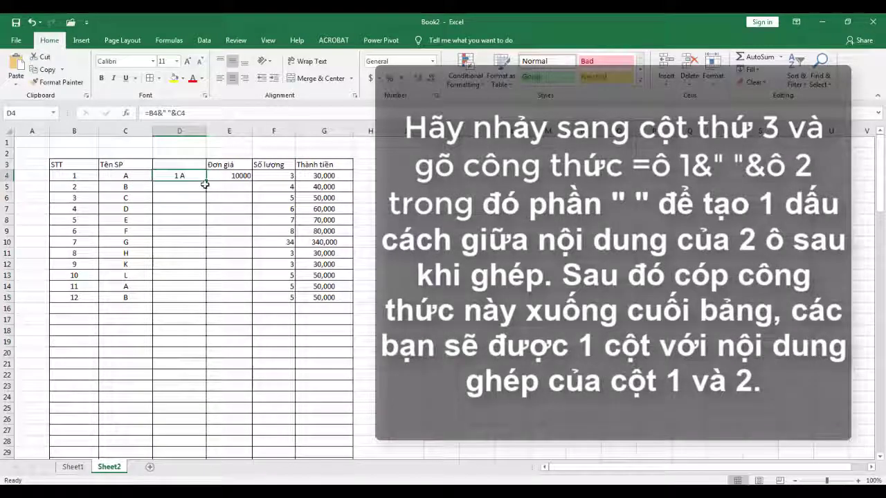
pyautogui.moveTo(206, 180); pyautogui.dragTo(203, 302)
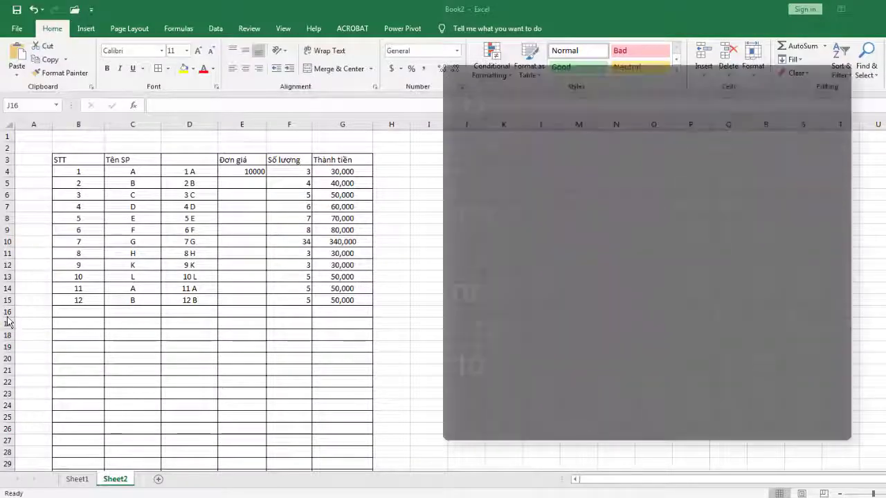
# Make row 16 taller and total the Thành tiền values G4:G15 in cell G16 with AutoSum.
pyautogui.moveTo(7, 317); pyautogui.dragTo(7, 340)
pyautogui.click(332, 334)
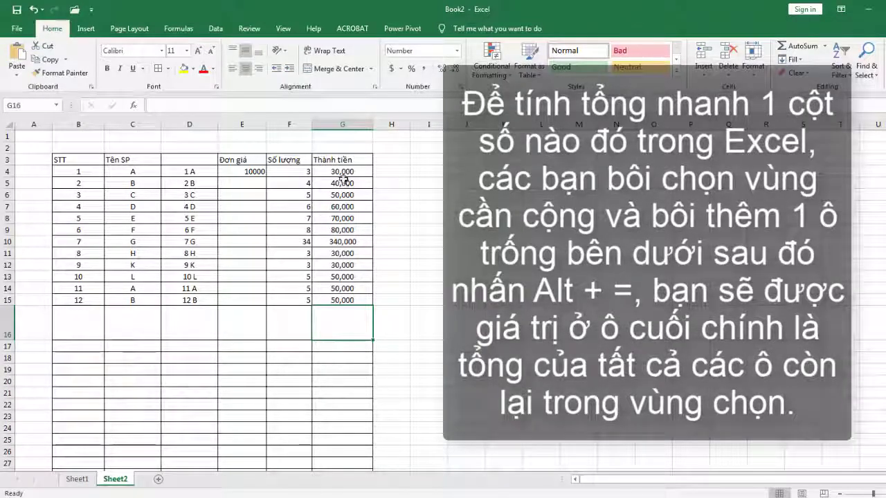
pyautogui.moveTo(342, 171); pyautogui.dragTo(344, 320)
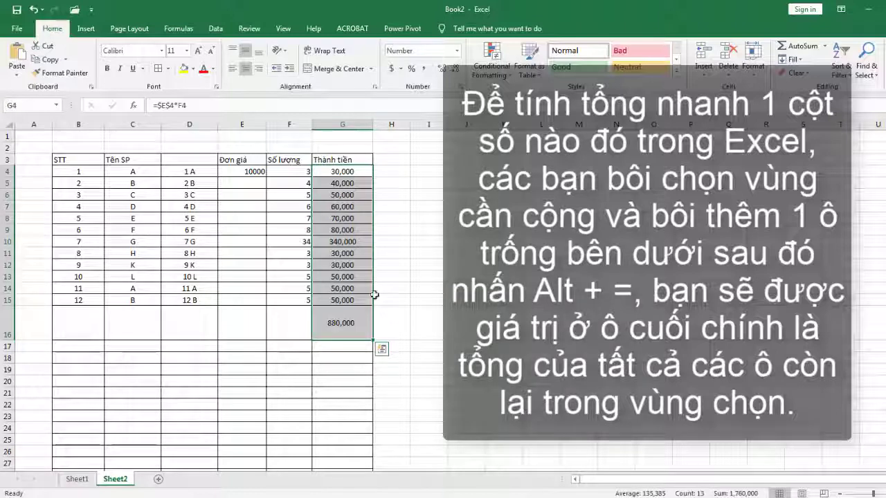
pyautogui.click(364, 322)
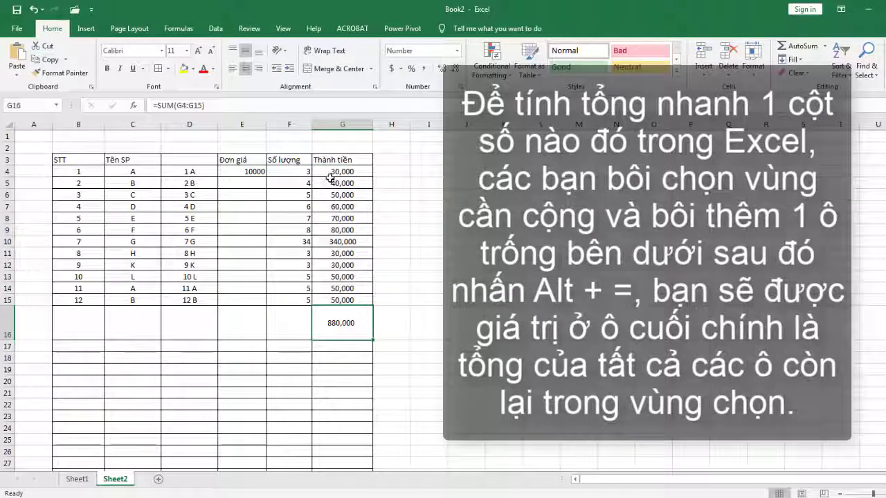
pyautogui.moveTo(331, 173); pyautogui.dragTo(346, 295)
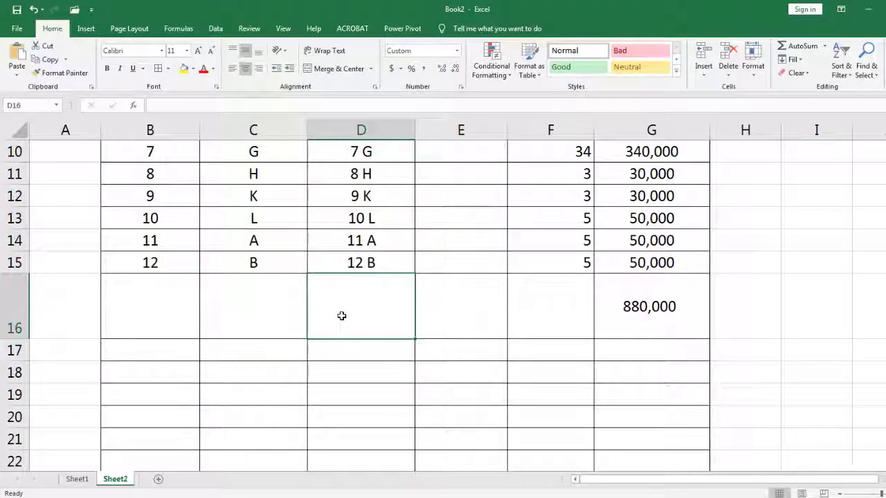
# Insert the current time in cell D16 and the current date in cell E16 as fixed values.
pyautogui.hotkey('ctrl', 'shift', ';')
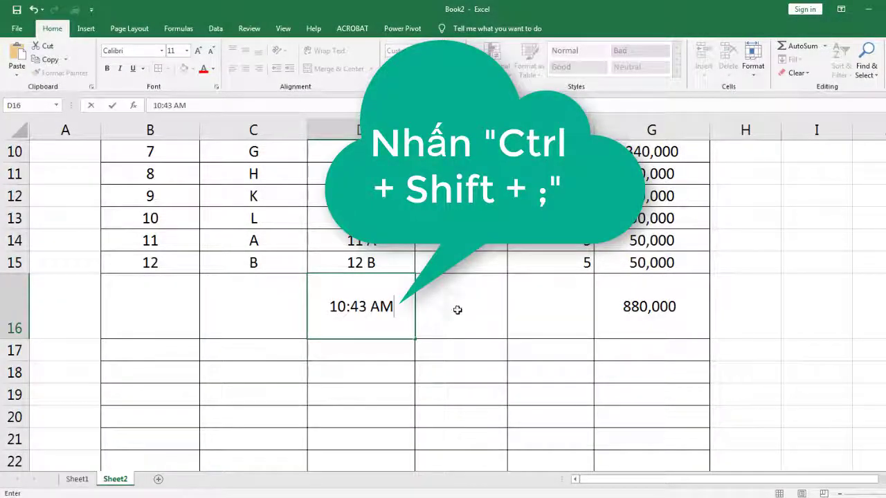
pyautogui.click(457, 310)
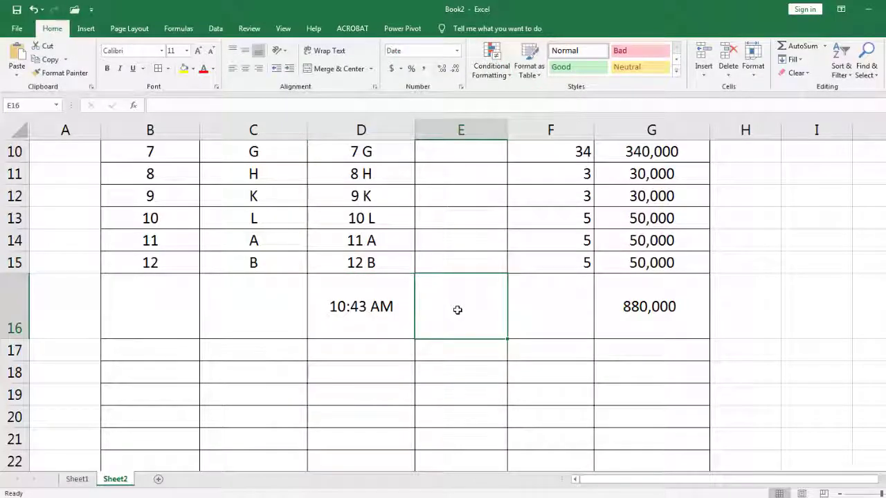
pyautogui.hotkey('ctrl', ';')
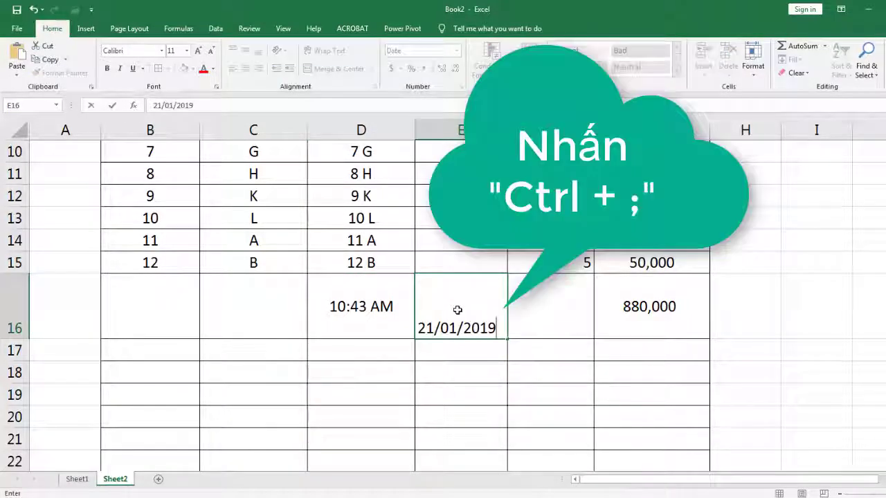
pyautogui.click(535, 313)
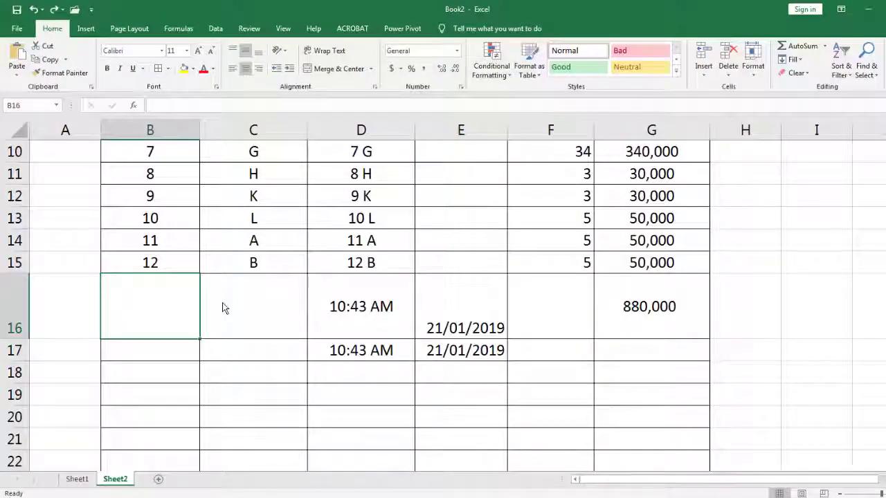
# Hide row 16 from cell B16 and unhide it, repeating the toggle several times.
pyautogui.click(236, 310)
pyautogui.click(179, 313)
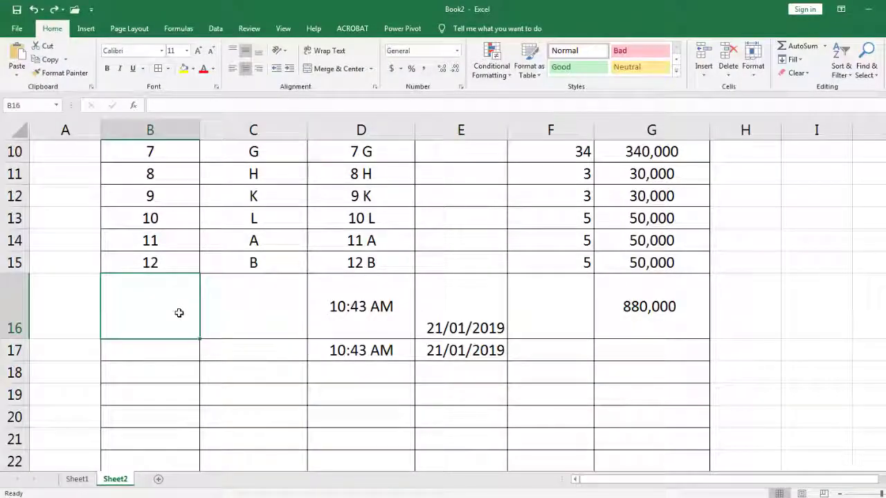
pyautogui.hotkey('ctrl', '9')
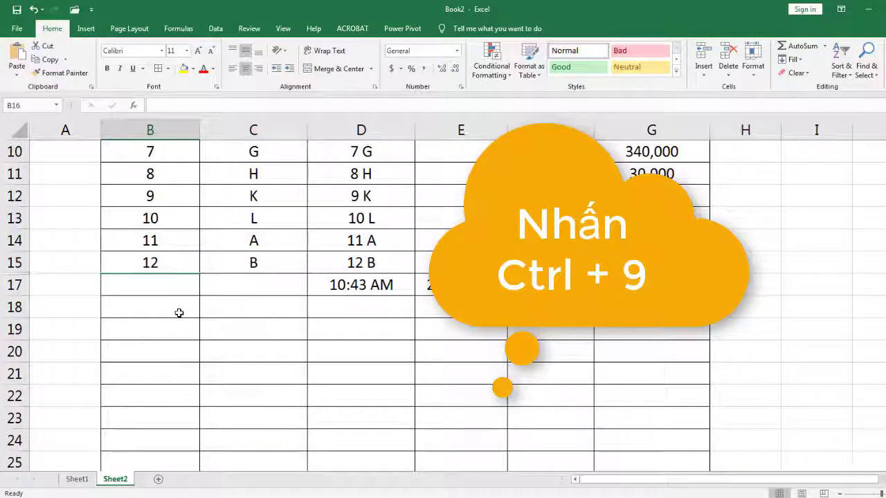
pyautogui.hotkey('ctrl', 'shift', '9')
pyautogui.hotkey('ctrl', '9')
pyautogui.hotkey('ctrl', 'shift', '9')
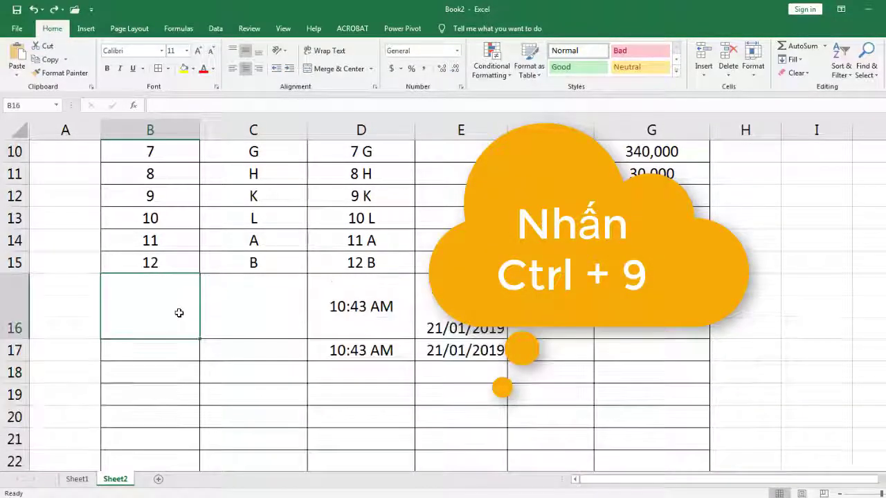
pyautogui.hotkey('ctrl', '9')
pyautogui.hotkey('ctrl', 'shift', '9')
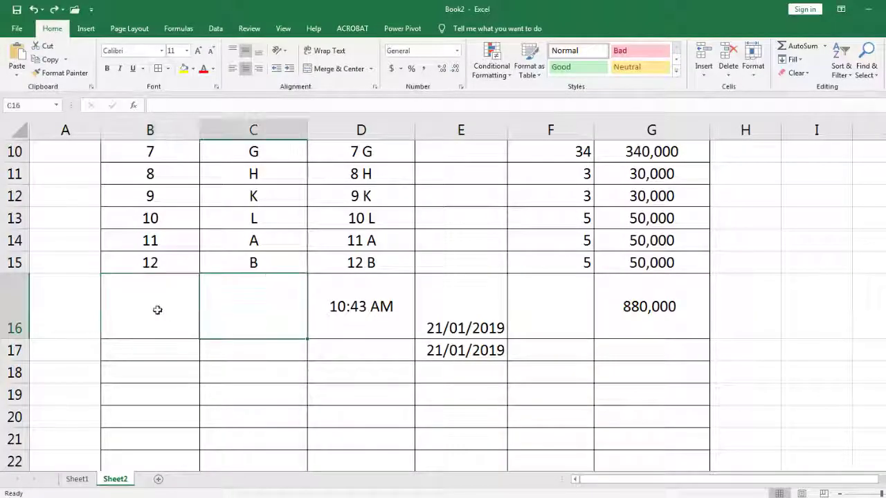
# Hide column B from cell B16 and undo the hiding, repeating this several times.
pyautogui.hotkey('ctrl', '0')
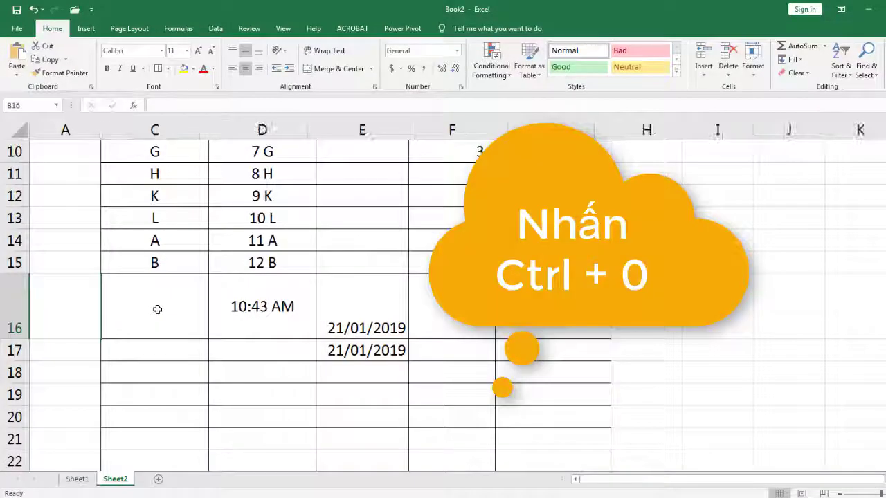
pyautogui.hotkey('ctrl', 'z')
pyautogui.hotkey('ctrl', '0')
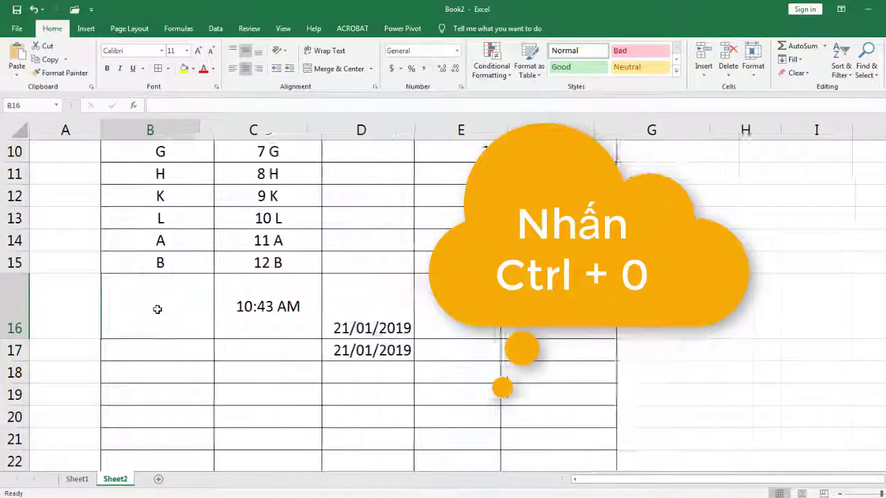
pyautogui.hotkey('ctrl', 'z')
pyautogui.hotkey('ctrl', '0')
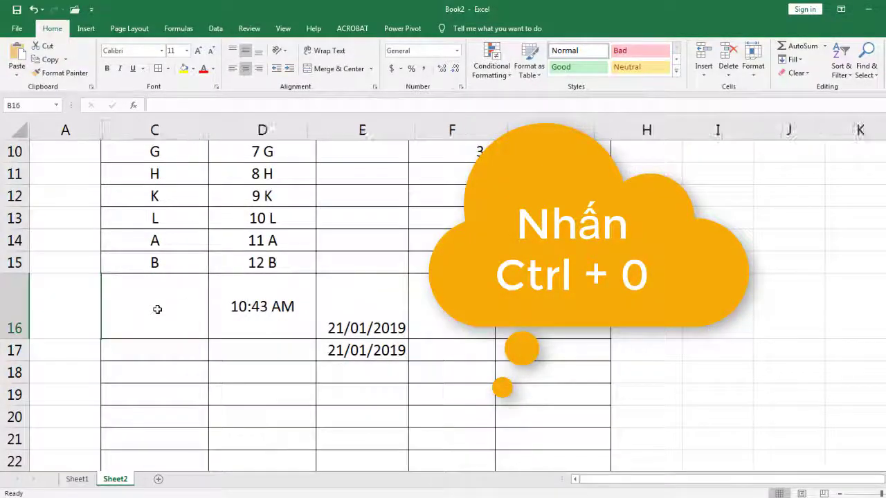
pyautogui.hotkey('ctrl', 'z')
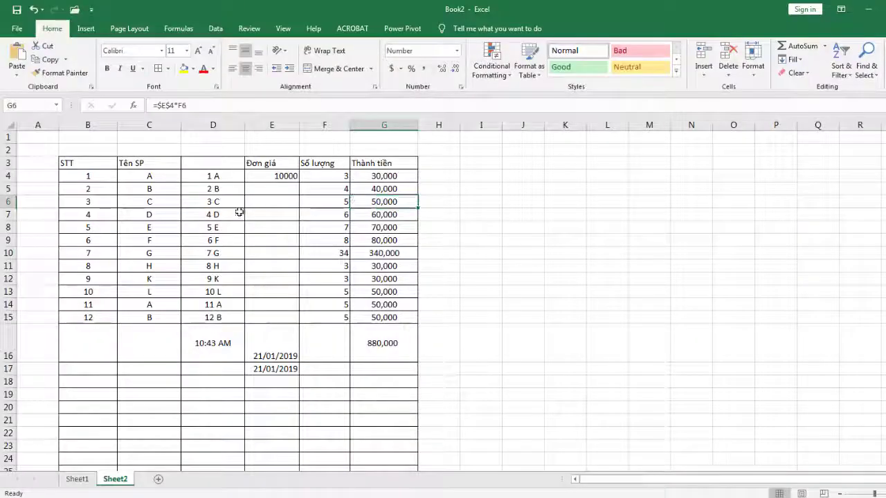
# Select cell D10 and toggle the sheet between calculated values and formulas several times, ending with the formulas shown.
pyautogui.click(235, 214)
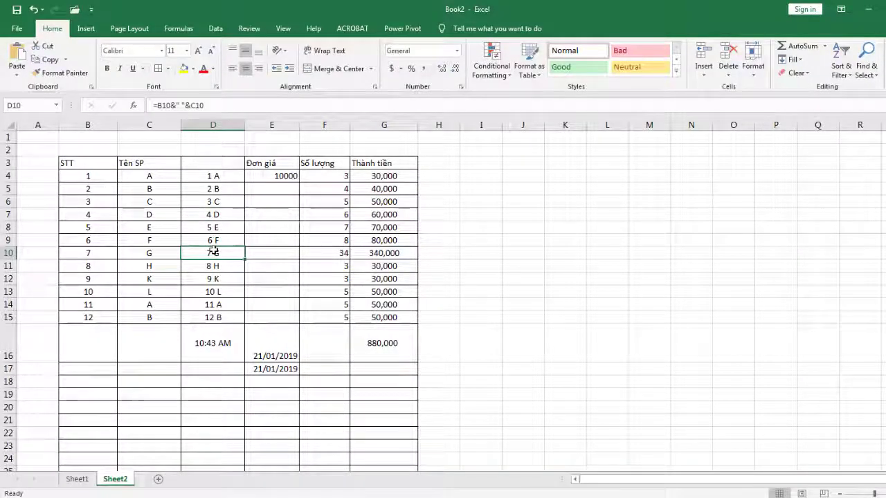
pyautogui.hotkey('ctrl', '`')
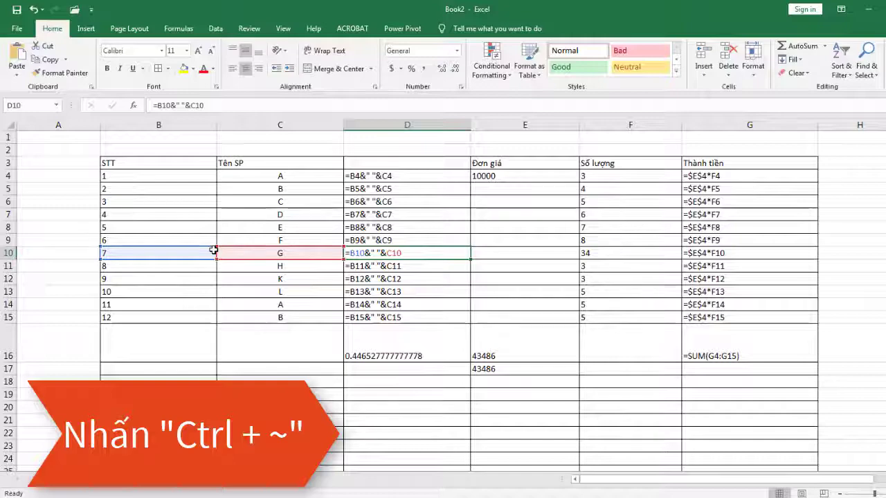
pyautogui.hotkey('ctrl', '`')
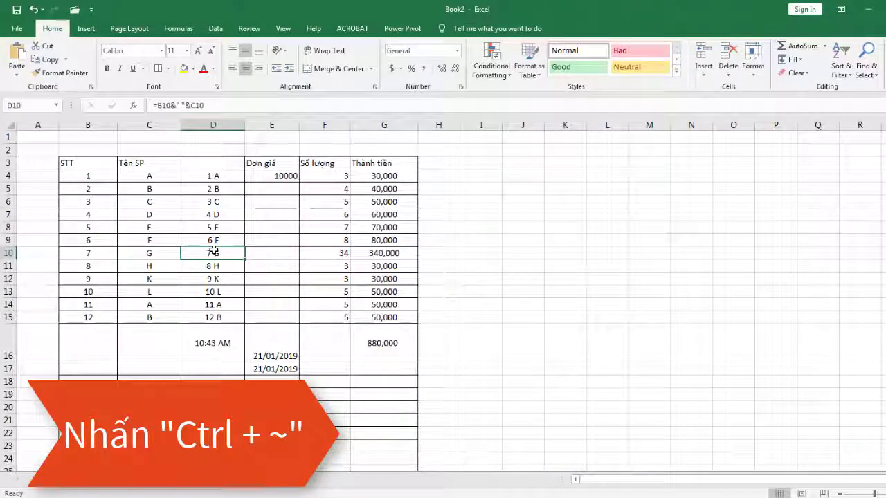
pyautogui.hotkey('ctrl', '`')
pyautogui.hotkey('ctrl', '`')
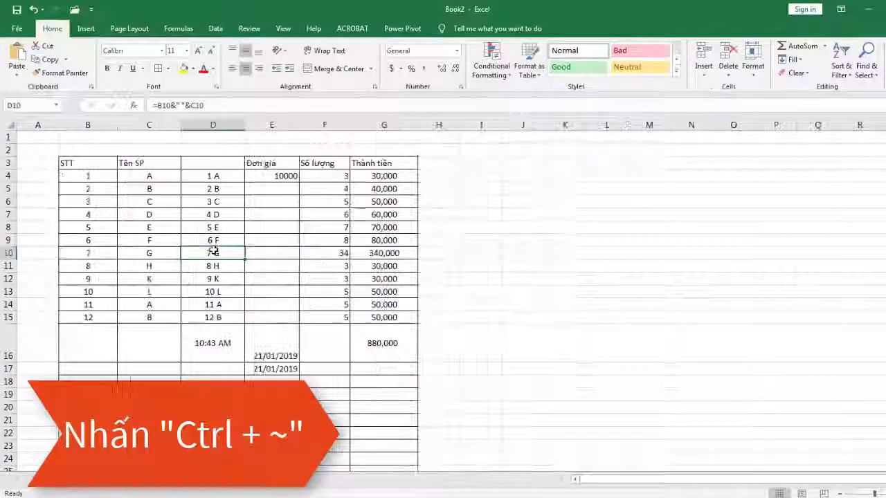
pyautogui.hotkey('ctrl', '`')
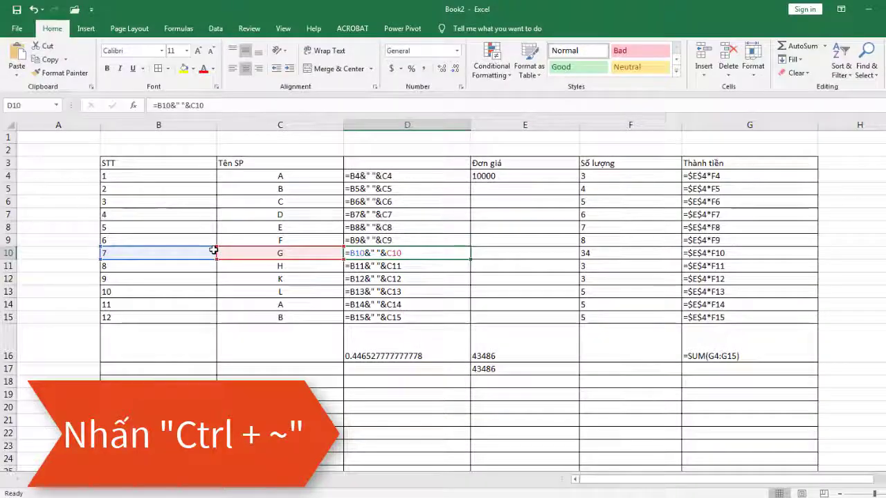